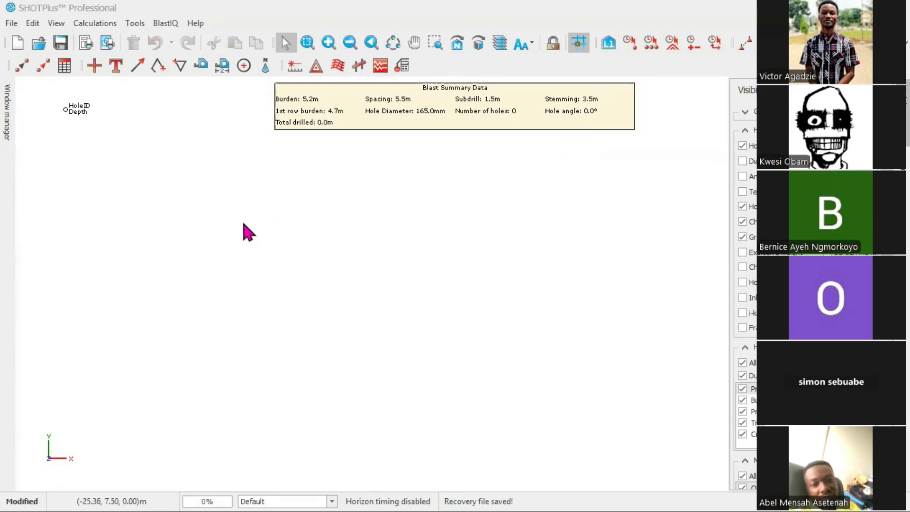
pyautogui.click(14, 24)
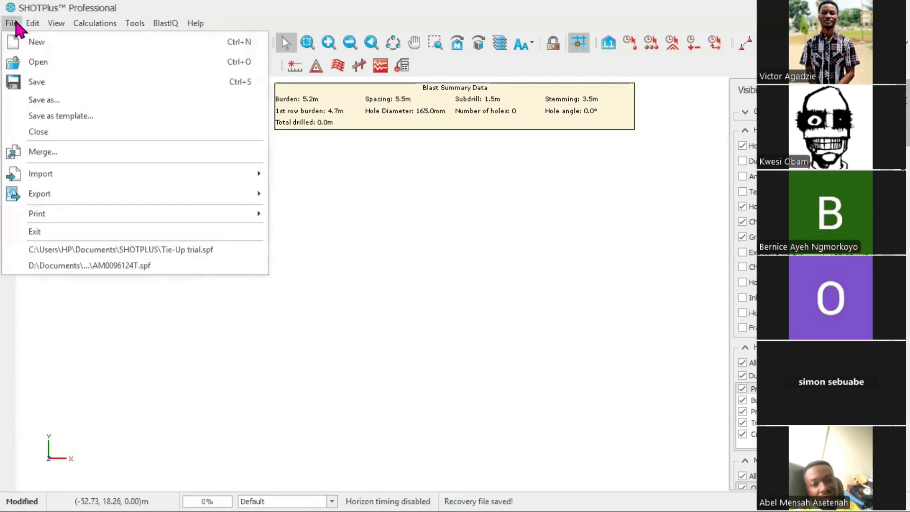
pyautogui.press('Escape')
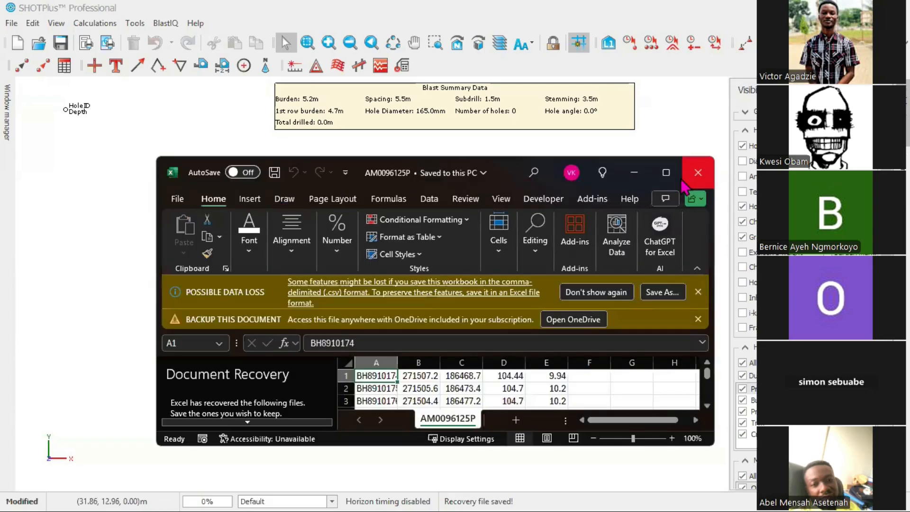
# Maximize the workbook, close the document recovery pane and warning banners, and autofit column A
pyautogui.click(660, 180)
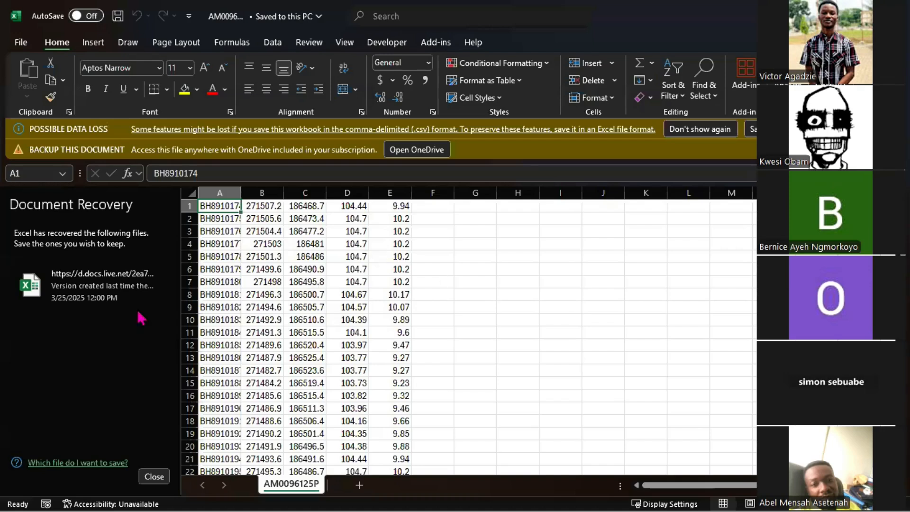
pyautogui.click(153, 476)
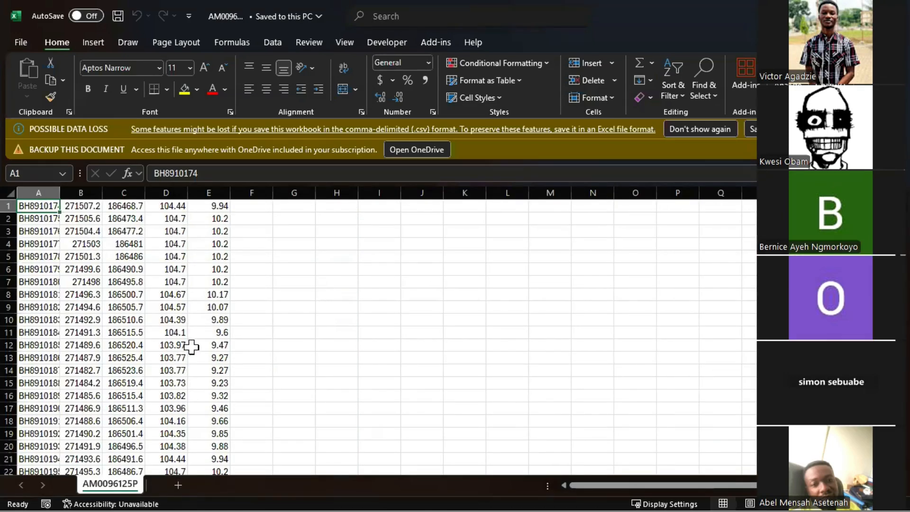
pyautogui.scroll(-4, 191, 347)
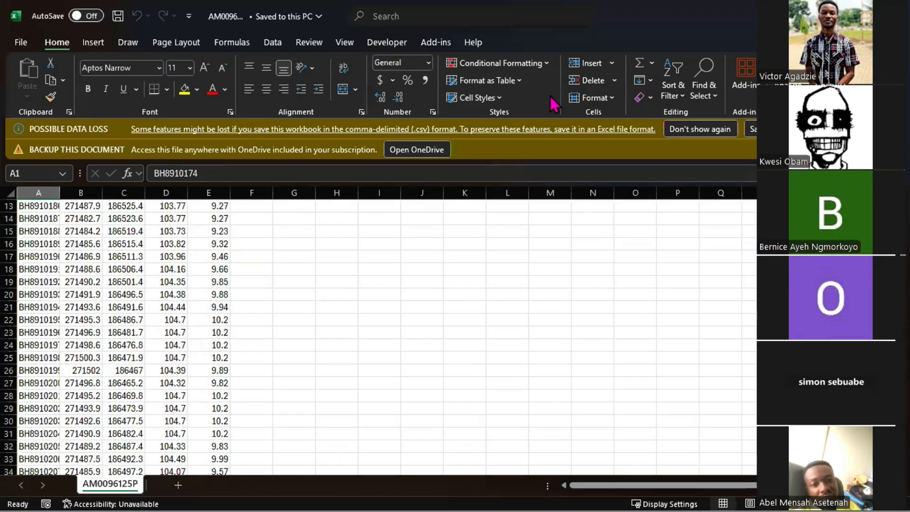
pyautogui.click(894, 150)
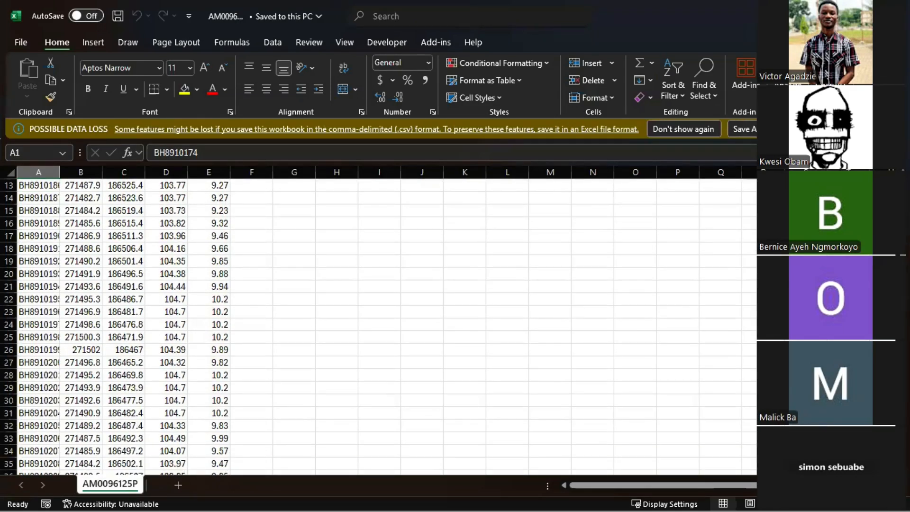
pyautogui.click(894, 129)
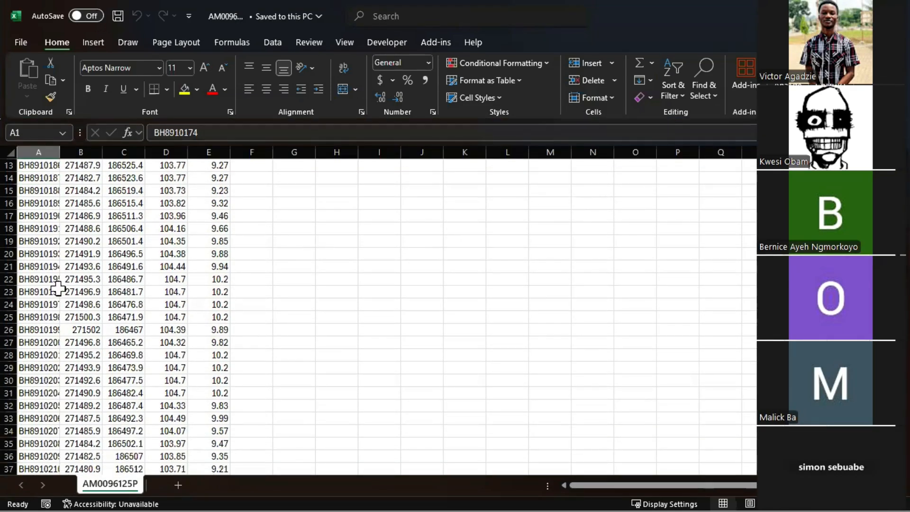
pyautogui.scroll(4, 231, 300)
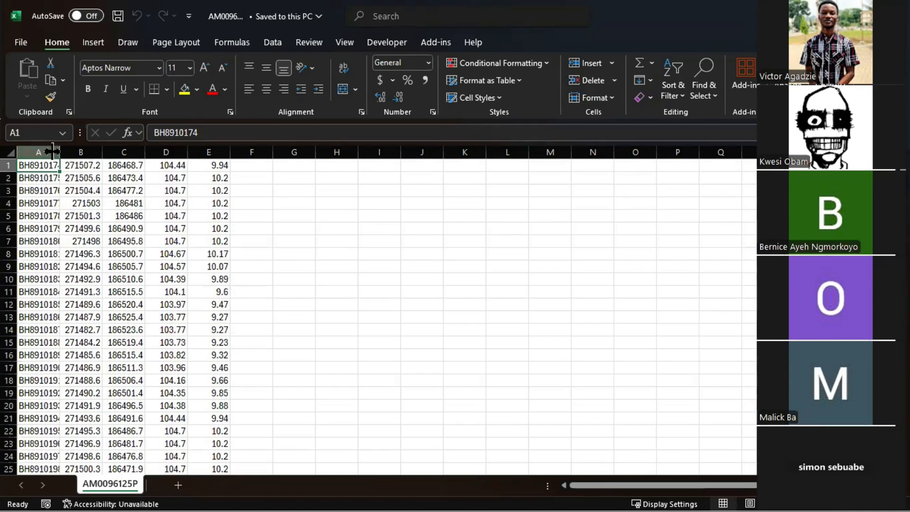
pyautogui.doubleClick(59, 152)
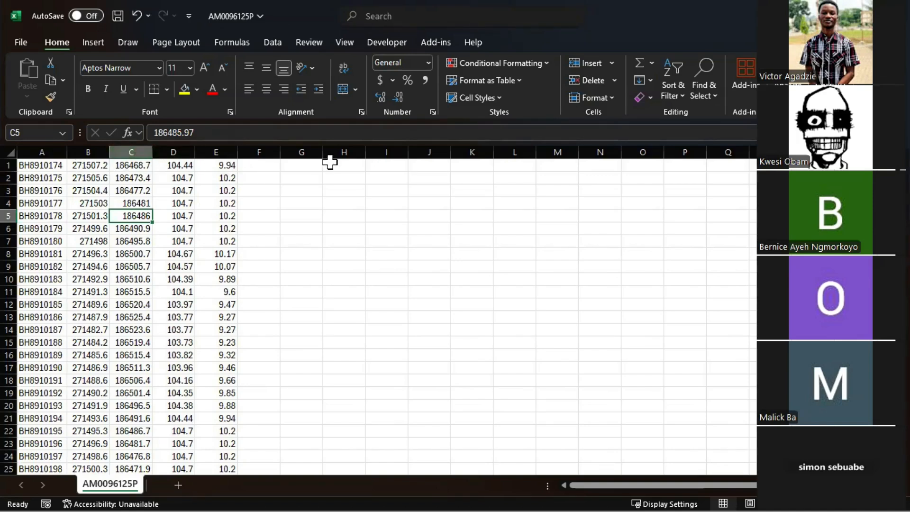
# Copy the first five drill-hole rows A1:E5 and paste them starting at cell H2
pyautogui.moveTo(47, 165); pyautogui.dragTo(228, 218)
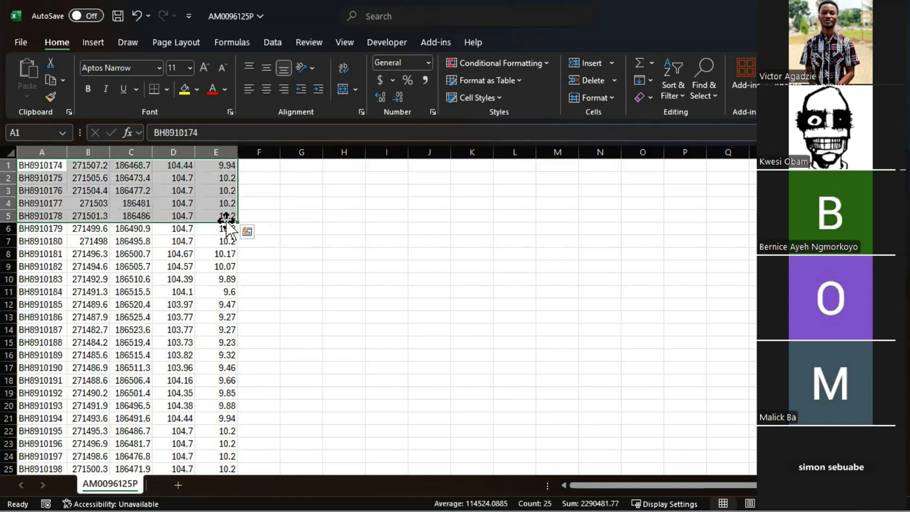
pyautogui.click(63, 80)
pyautogui.click(71, 99)
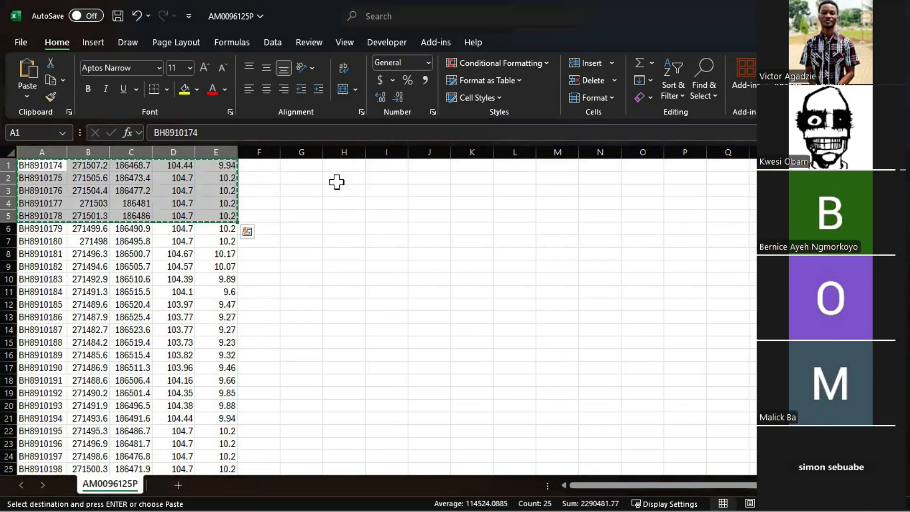
pyautogui.click(339, 177)
pyautogui.rightClick(341, 175)
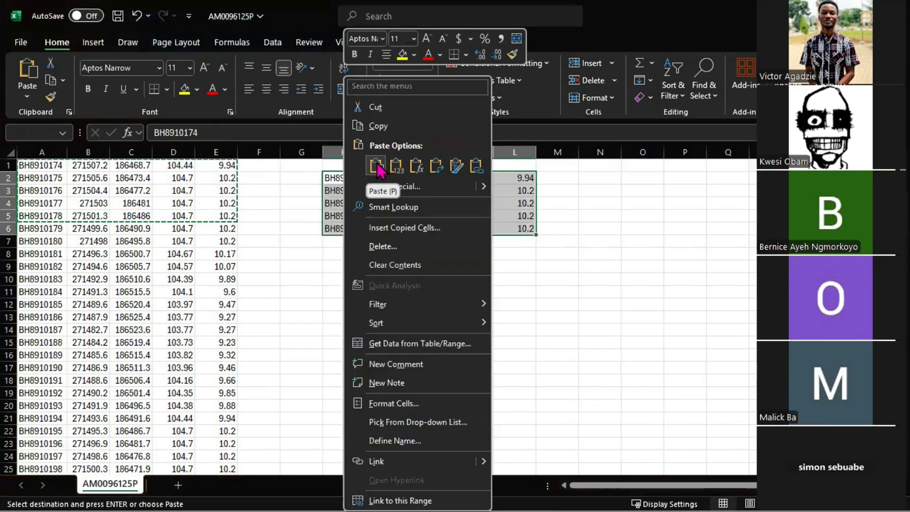
pyautogui.click(376, 166)
pyautogui.click(415, 267)
pyautogui.click(385, 203)
# Enter the column headers ID, East and North in cells H1 to J1 above the pasted data
pyautogui.click(338, 165)
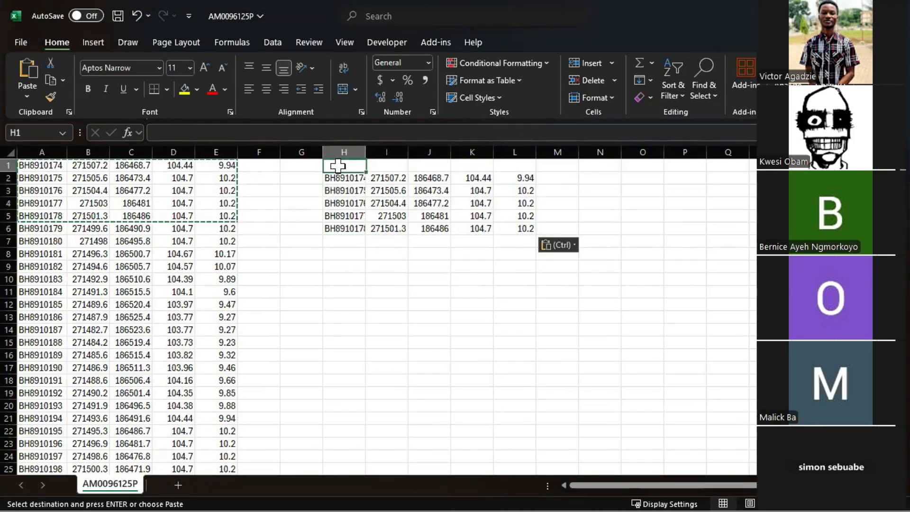
pyautogui.write('ID')
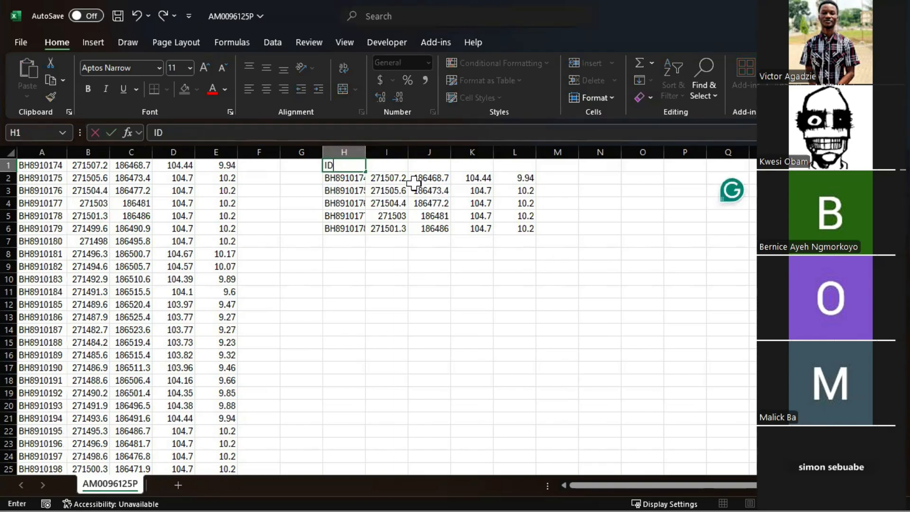
pyautogui.click(387, 165)
pyautogui.write('E')
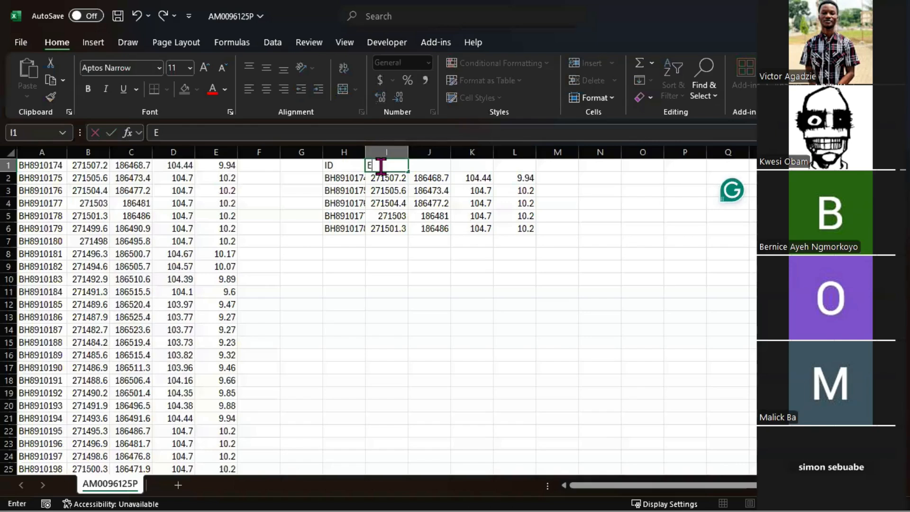
pyautogui.click(426, 164)
pyautogui.click(358, 166)
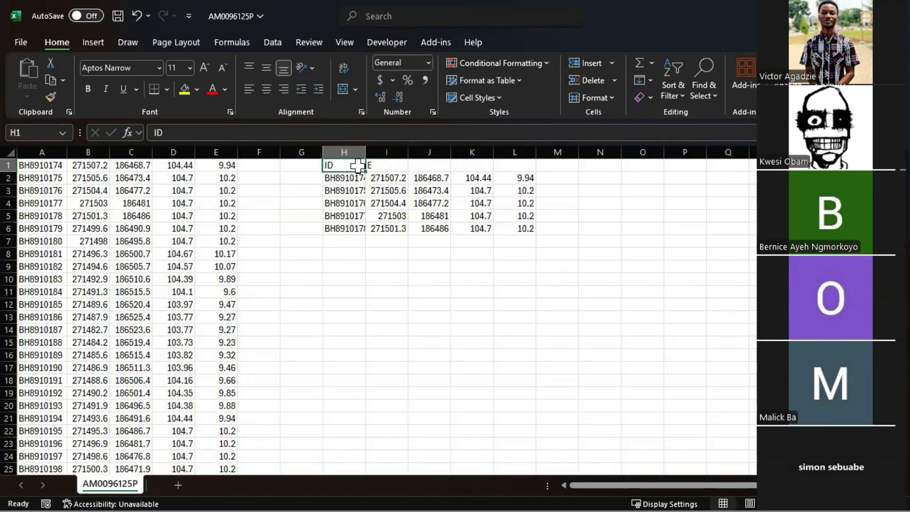
pyautogui.doubleClick(378, 166)
pyautogui.write('aster')
pyautogui.press('BackSpace')
pyautogui.press('BackSpace')
pyautogui.click(427, 165)
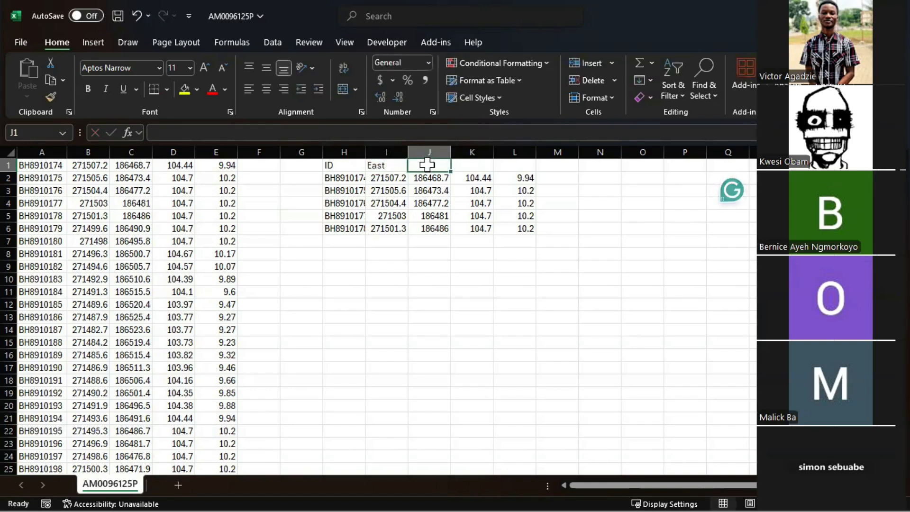
pyautogui.write('North')
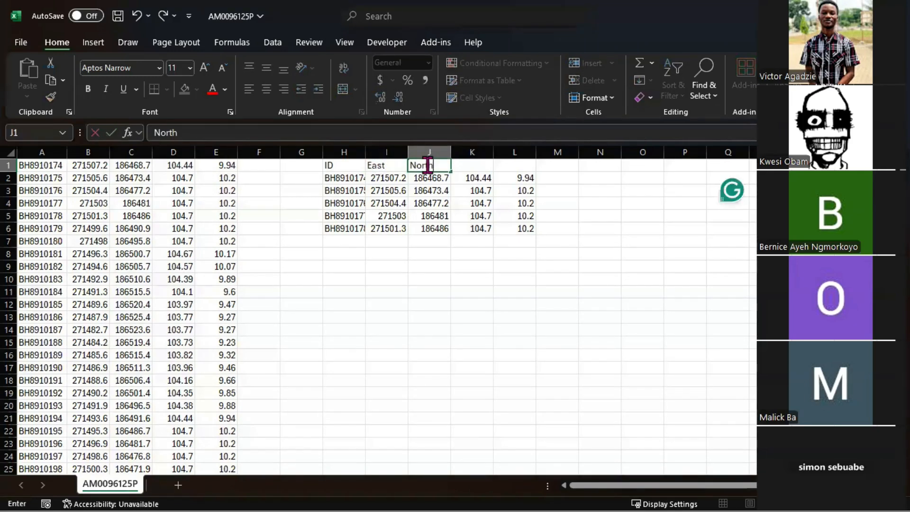
# Add the headers Elevation in K1 and Length in L1
pyautogui.click(476, 161)
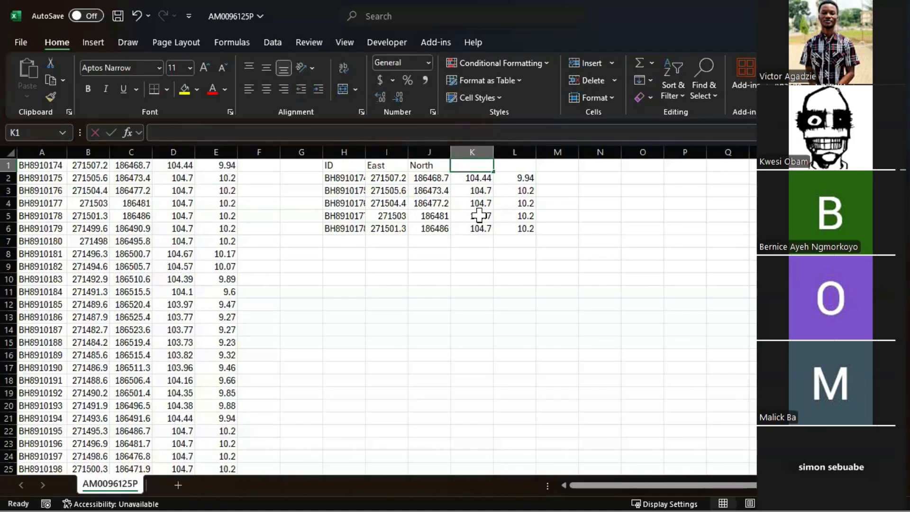
pyautogui.write('Ele')
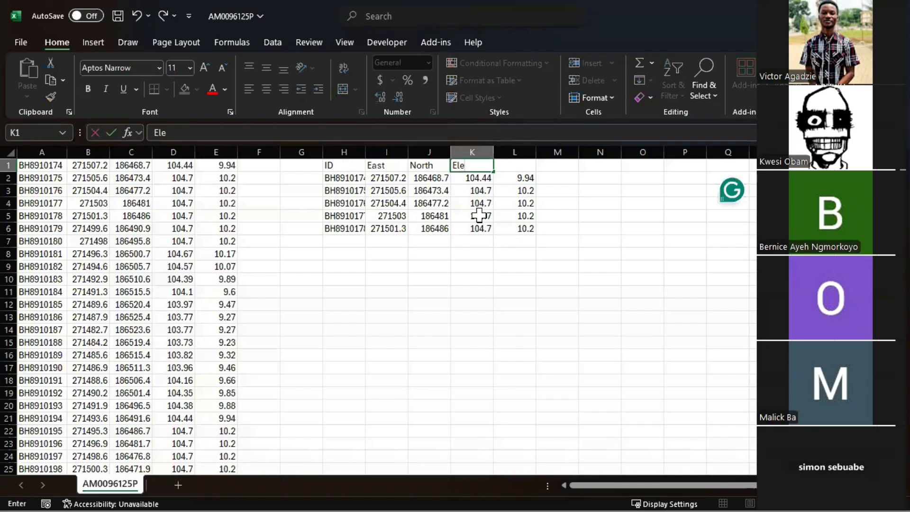
pyautogui.write('vation')
pyautogui.click(527, 166)
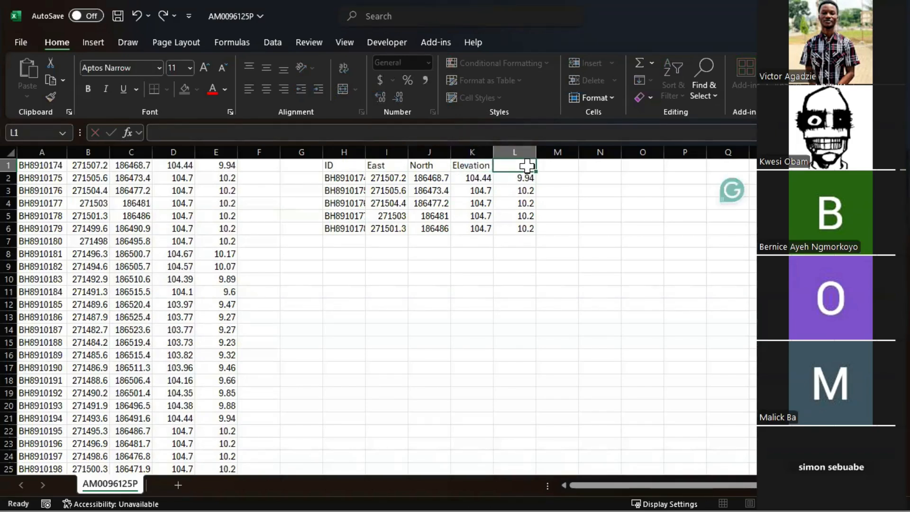
pyautogui.write('De')
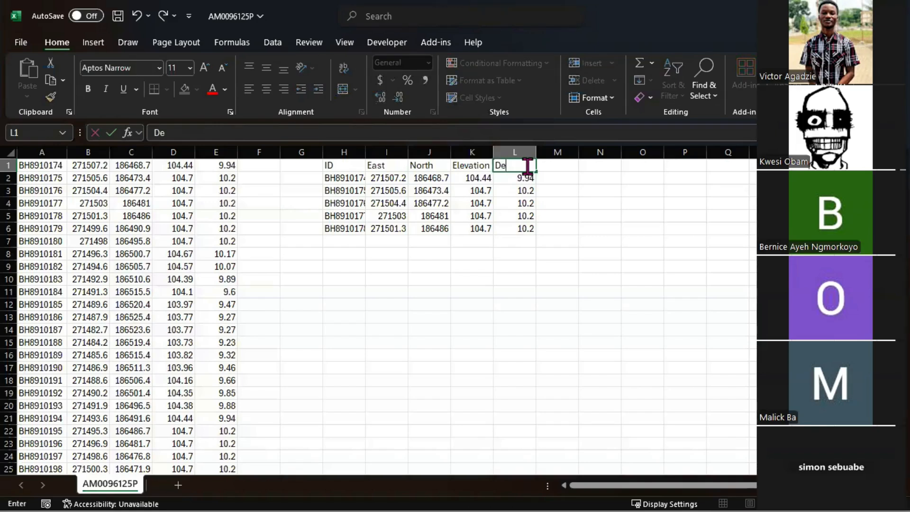
pyautogui.press('BackSpace')
pyautogui.write('ength')
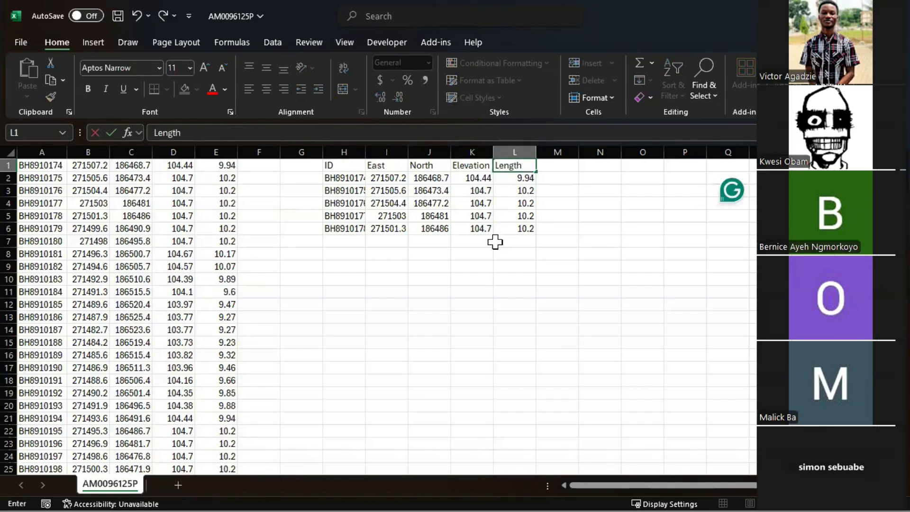
pyautogui.click(459, 291)
# Examine the header row and the ID, East, North and Elevation columns by selecting their ranges
pyautogui.moveTo(340, 164); pyautogui.dragTo(534, 168)
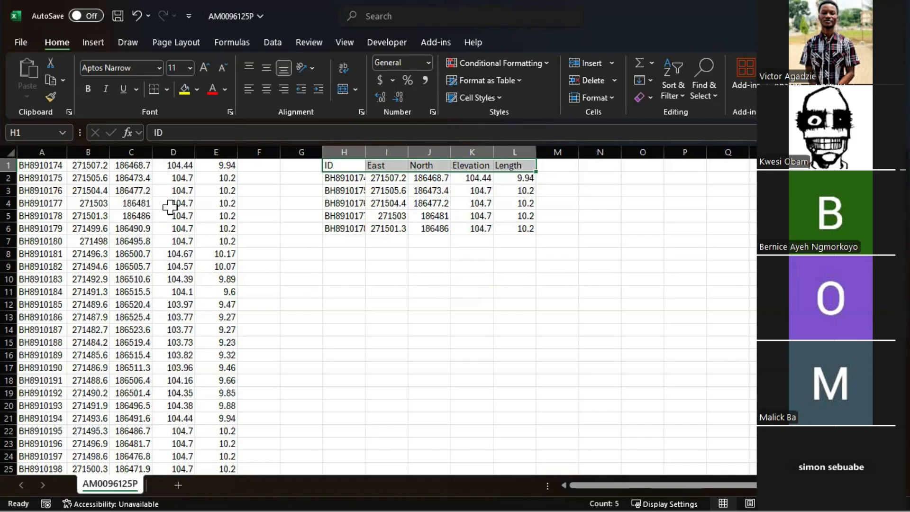
pyautogui.moveTo(45, 165); pyautogui.dragTo(59, 382)
pyautogui.scroll(15, 142, 331)
pyautogui.scroll(3, 189, 247)
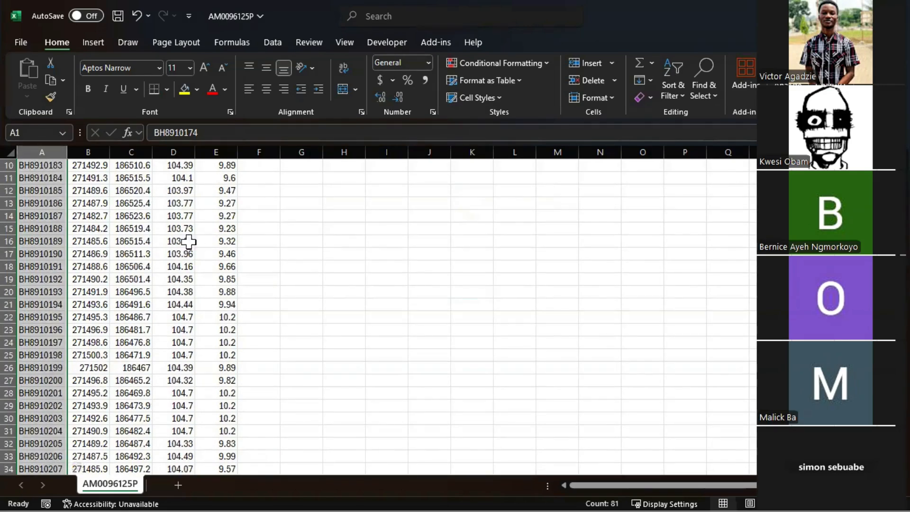
pyautogui.click(189, 242)
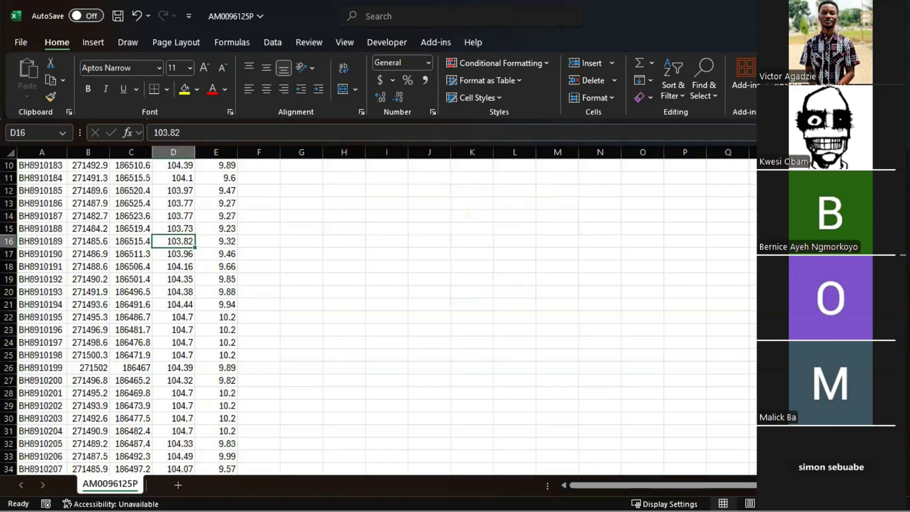
pyautogui.moveTo(54, 164); pyautogui.dragTo(56, 428)
pyautogui.click(94, 164)
pyautogui.moveTo(94, 164); pyautogui.dragTo(79, 418)
pyautogui.moveTo(142, 164); pyautogui.dragTo(133, 380)
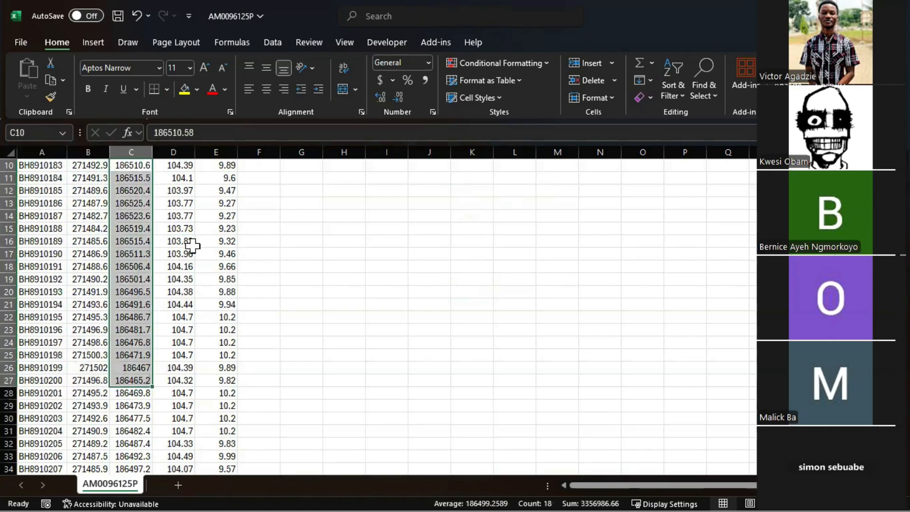
pyautogui.click(172, 166)
pyautogui.hotkey('ctrl', 'shift', 'Down')
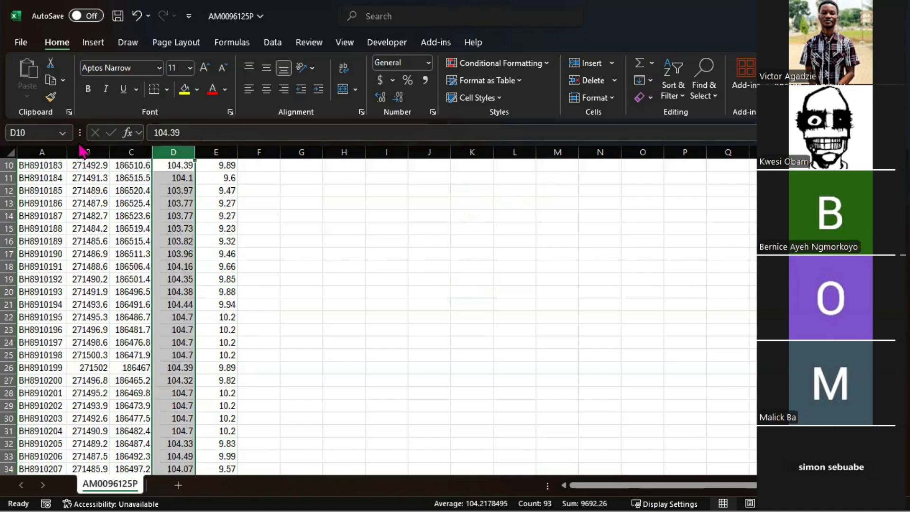
pyautogui.moveTo(89, 151); pyautogui.dragTo(178, 152)
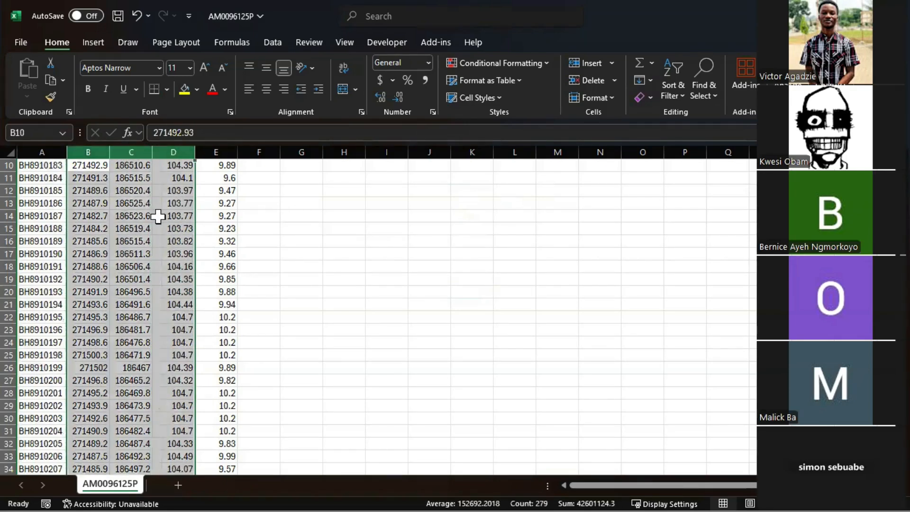
pyautogui.doubleClick(658, 11)
pyautogui.click(708, 444)
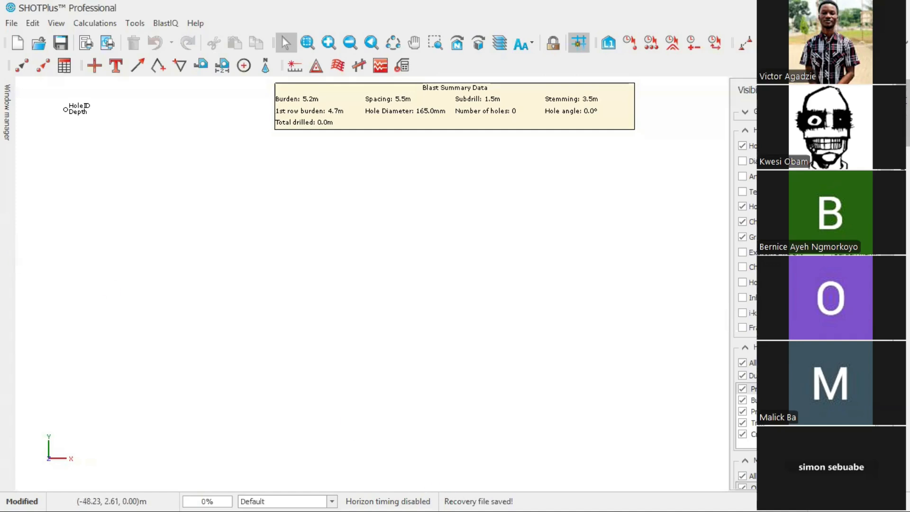
pyautogui.hotkey('alt', 'Tab')
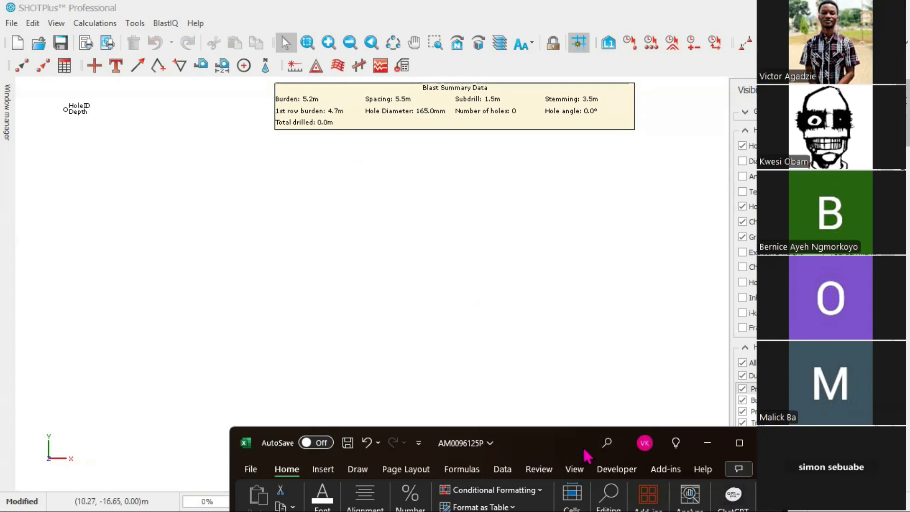
pyautogui.moveTo(586, 447); pyautogui.dragTo(539, 134)
pyautogui.click(691, 125)
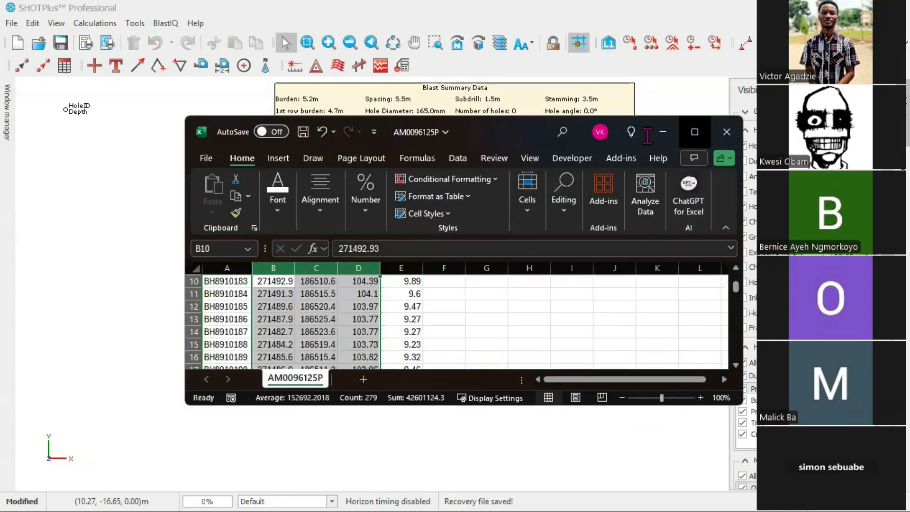
pyautogui.click(244, 228)
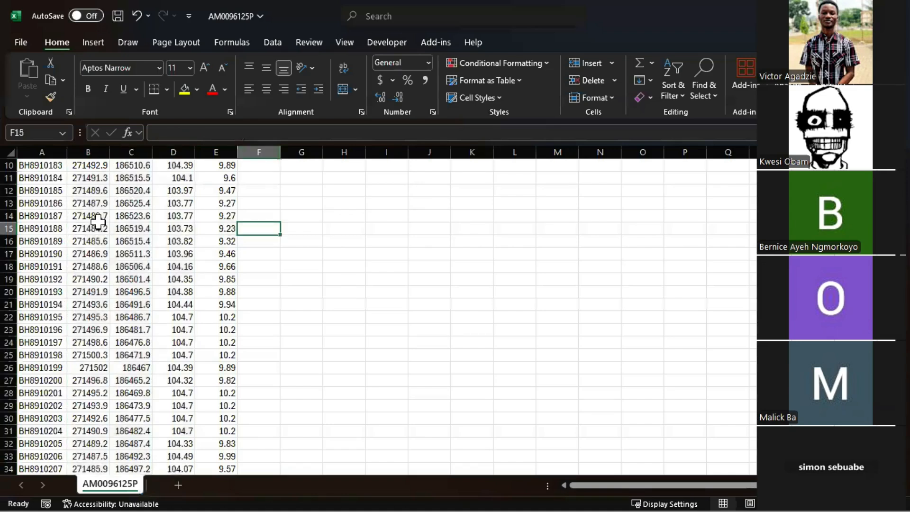
pyautogui.scroll(3, 100, 222)
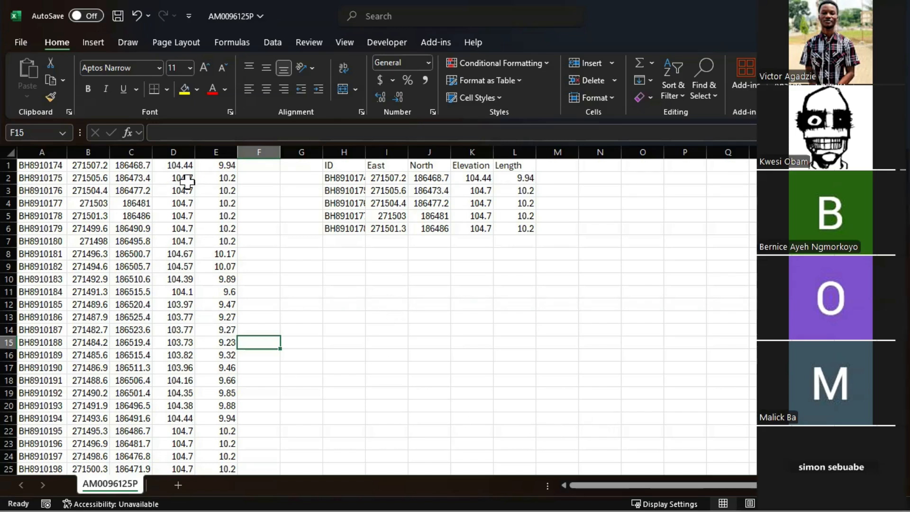
pyautogui.moveTo(216, 165); pyautogui.dragTo(210, 229)
pyautogui.moveTo(37, 165); pyautogui.dragTo(214, 165)
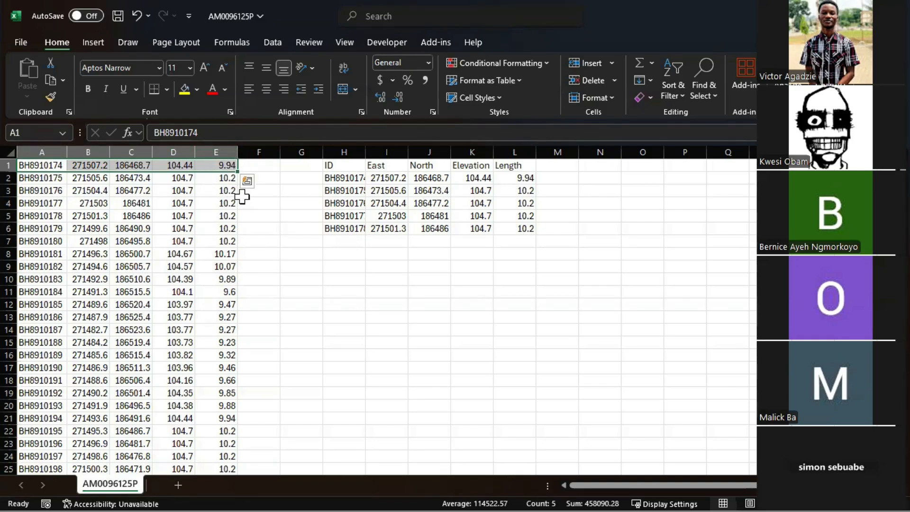
# Clear the sample header and data block in H1:L6, then close the workbook without saving changes
pyautogui.click(355, 281)
pyautogui.moveTo(33, 164); pyautogui.dragTo(216, 408)
pyautogui.moveTo(339, 166); pyautogui.dragTo(508, 232)
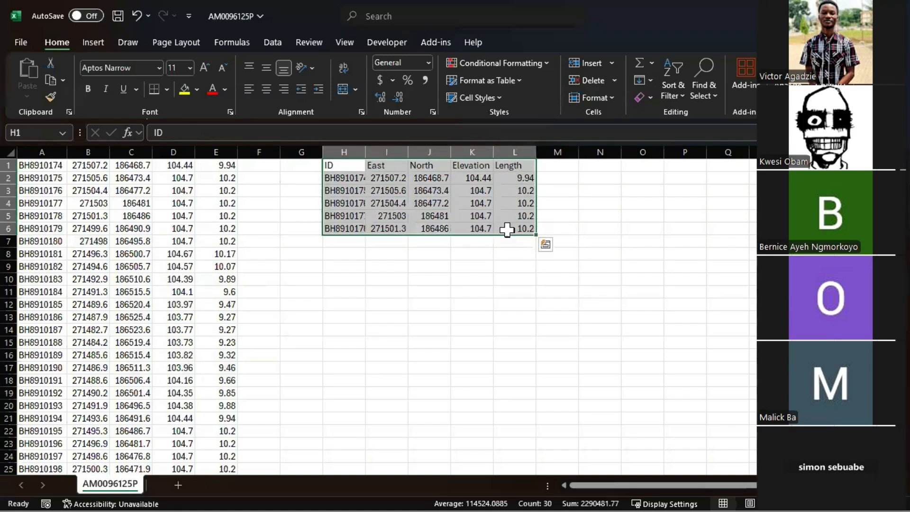
pyautogui.press('Delete')
pyautogui.click(420, 278)
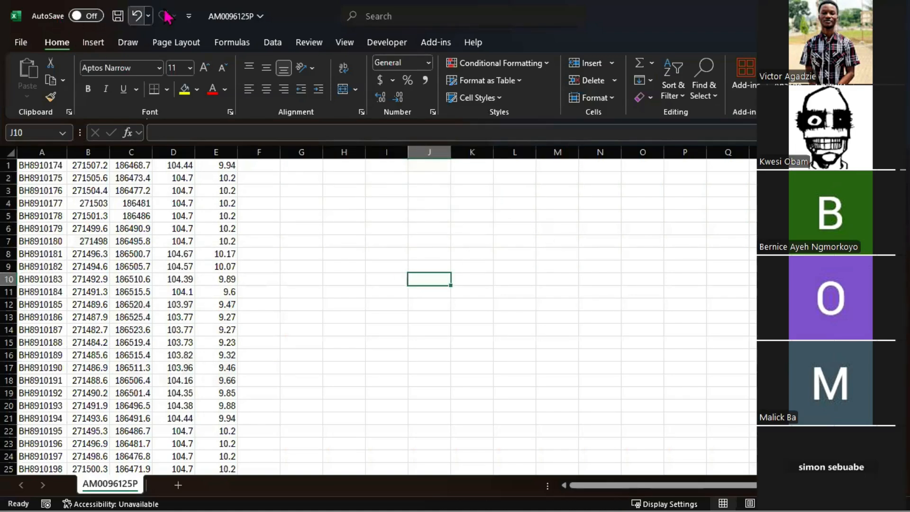
pyautogui.hotkey('alt', 'F4')
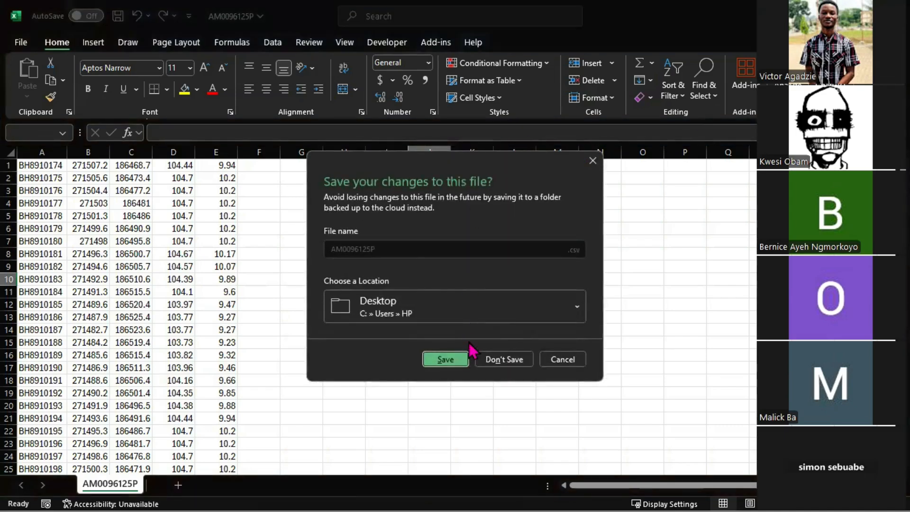
pyautogui.click(493, 358)
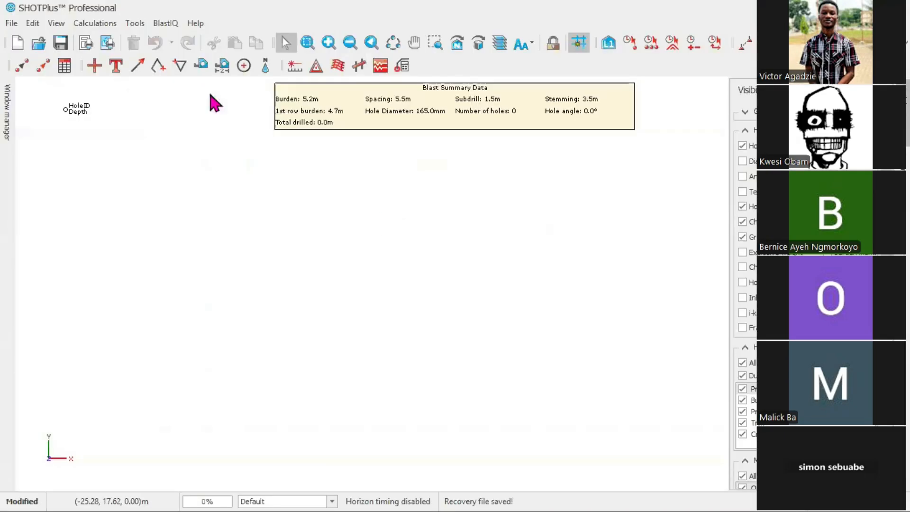
# Open the text file import and choose AM0096125P.csv from the Desktop as the source file
pyautogui.click(11, 23)
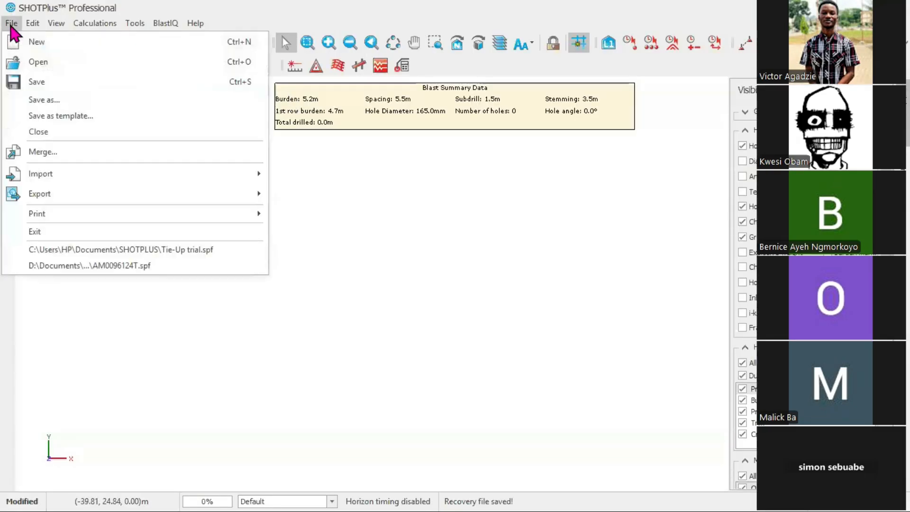
pyautogui.moveTo(67, 183)
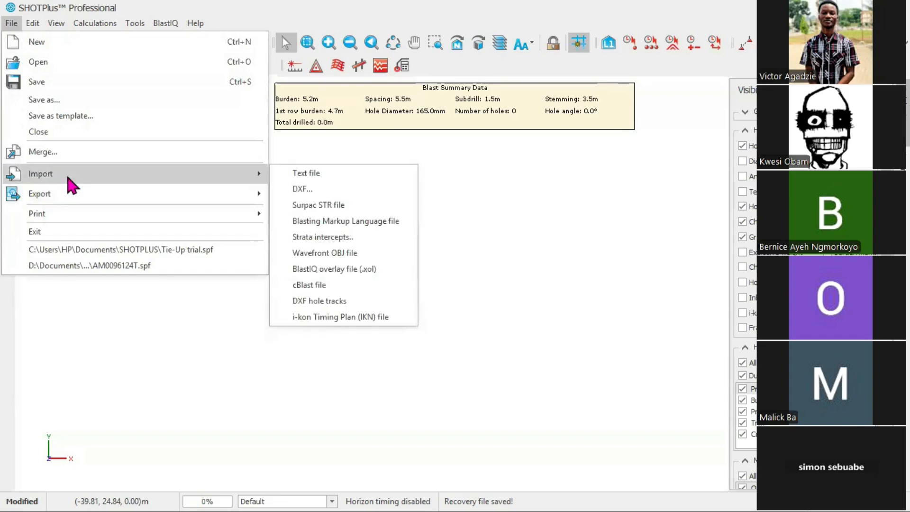
pyautogui.click(332, 173)
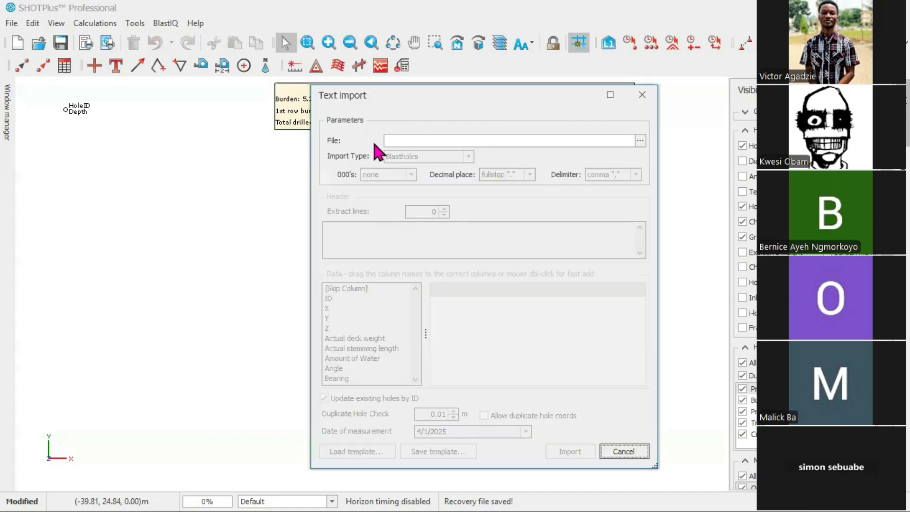
pyautogui.click(640, 141)
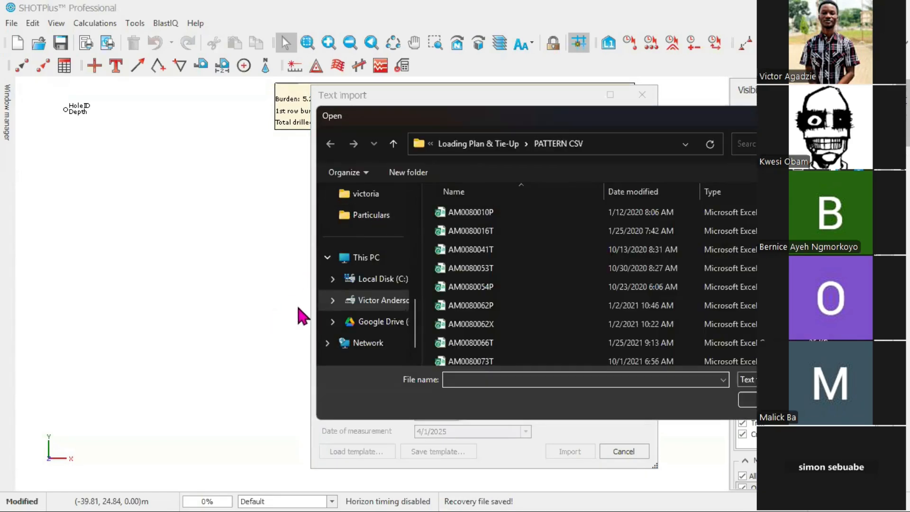
pyautogui.scroll(5, 358, 298)
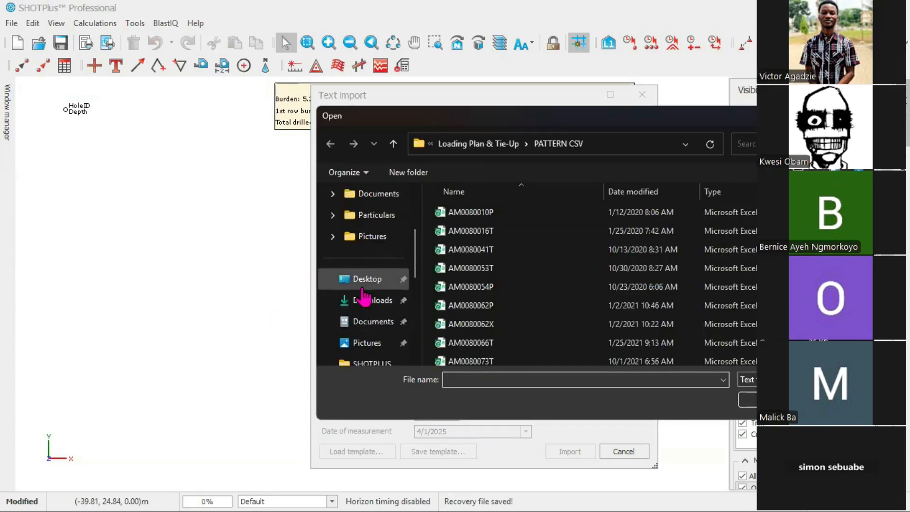
pyautogui.click(364, 284)
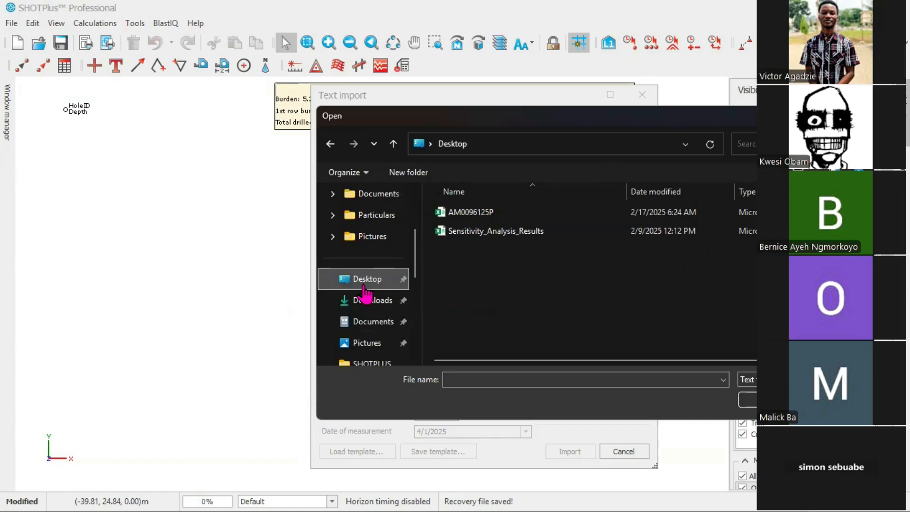
pyautogui.click(478, 212)
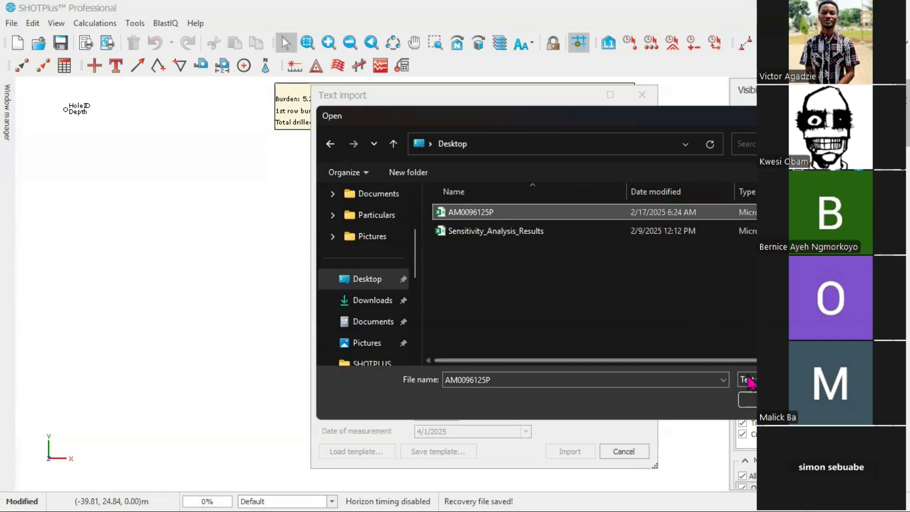
pyautogui.click(748, 400)
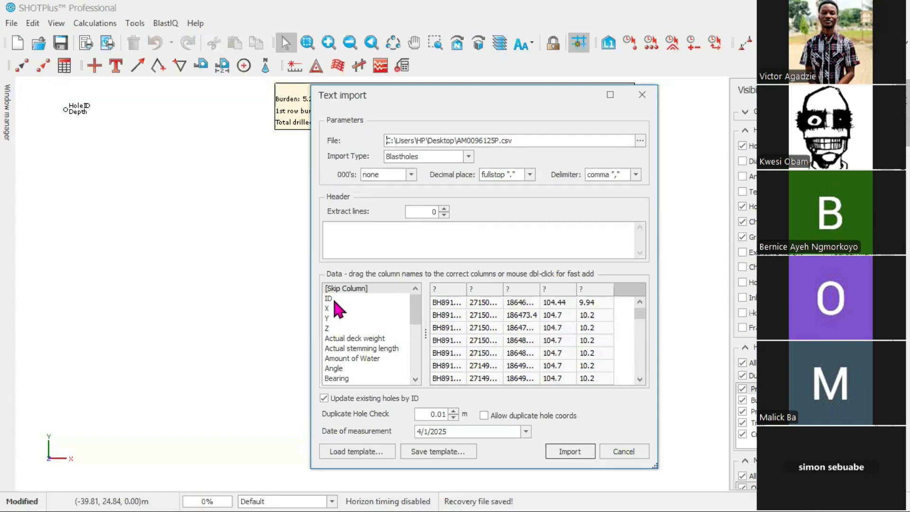
# Assign the ID field to the first data column holding the hole names
pyautogui.scroll(-2, 358, 364)
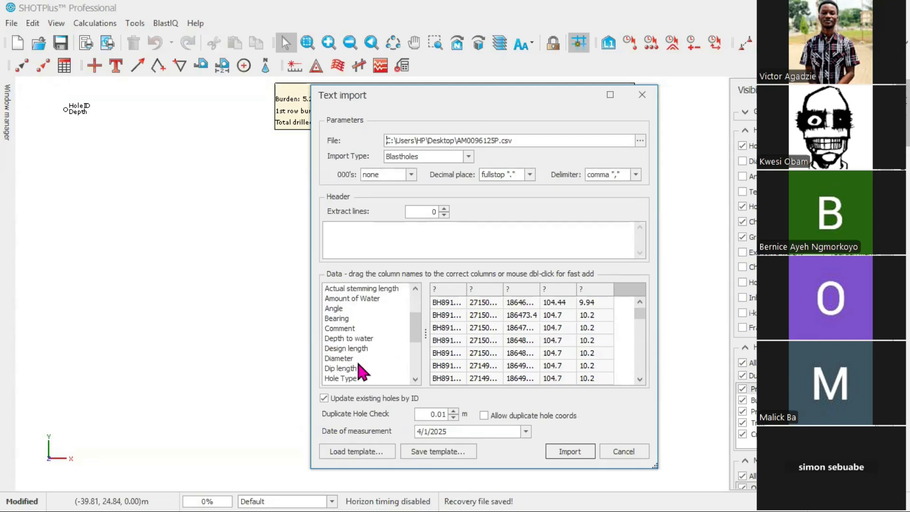
pyautogui.moveTo(415, 327); pyautogui.dragTo(428, 296)
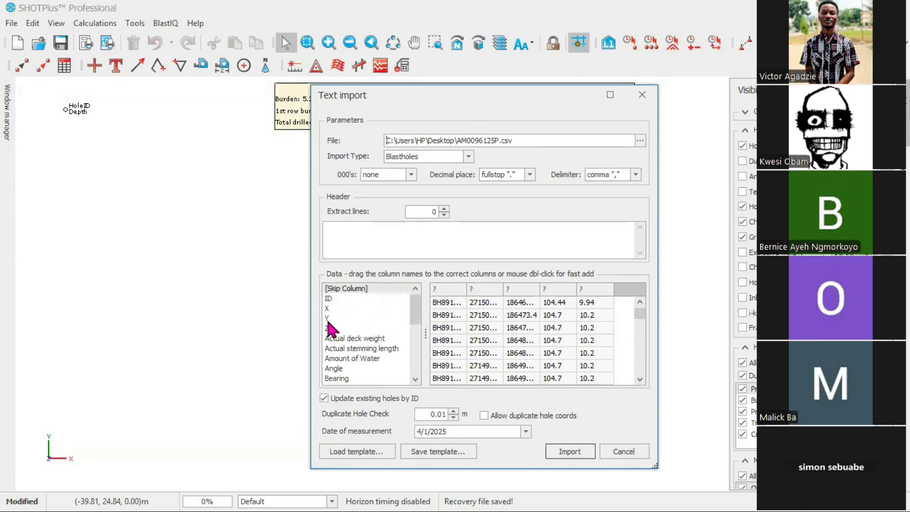
pyautogui.scroll(-6, 346, 366)
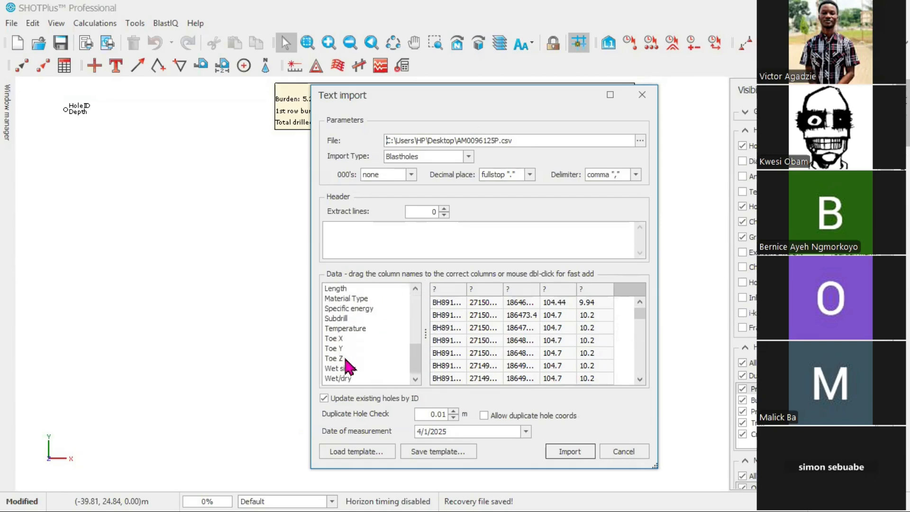
pyautogui.scroll(5, 350, 367)
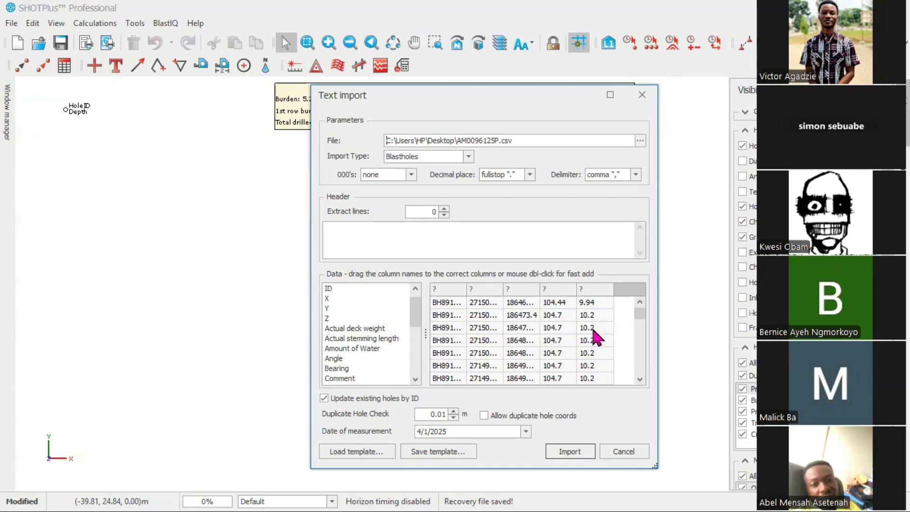
pyautogui.scroll(1, 344, 327)
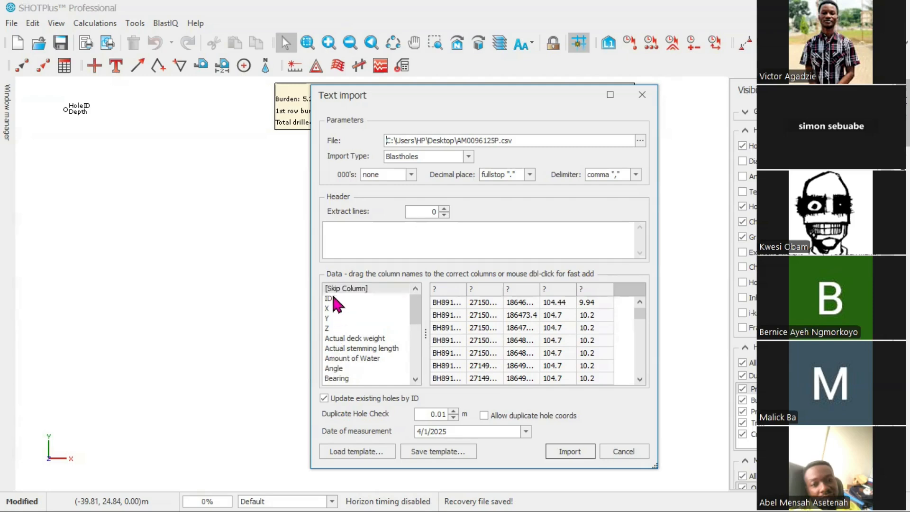
pyautogui.click(330, 299)
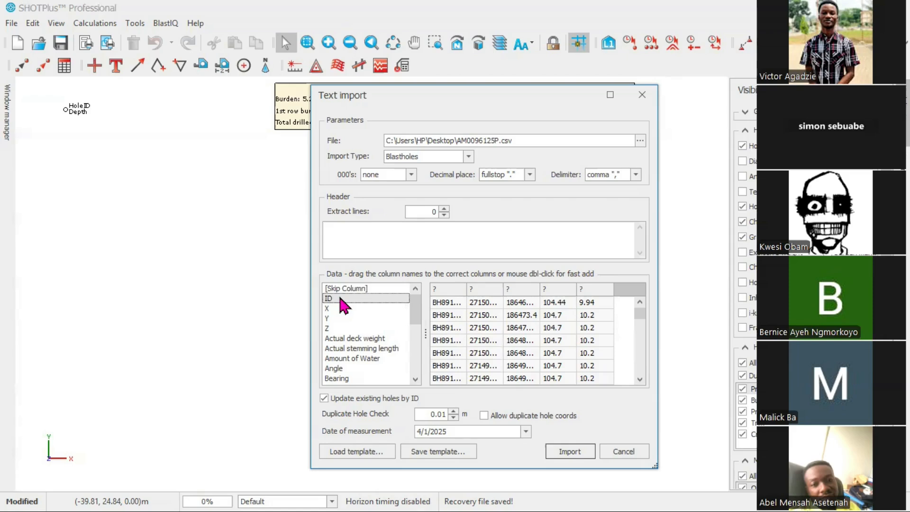
pyautogui.moveTo(339, 298); pyautogui.dragTo(448, 288)
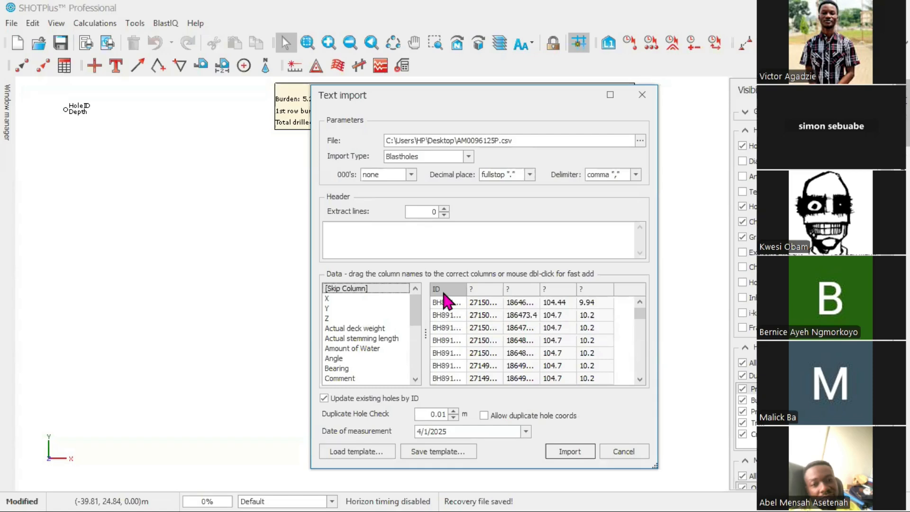
# Assign X, Y and Z to the second, third and fourth data columns
pyautogui.click(328, 298)
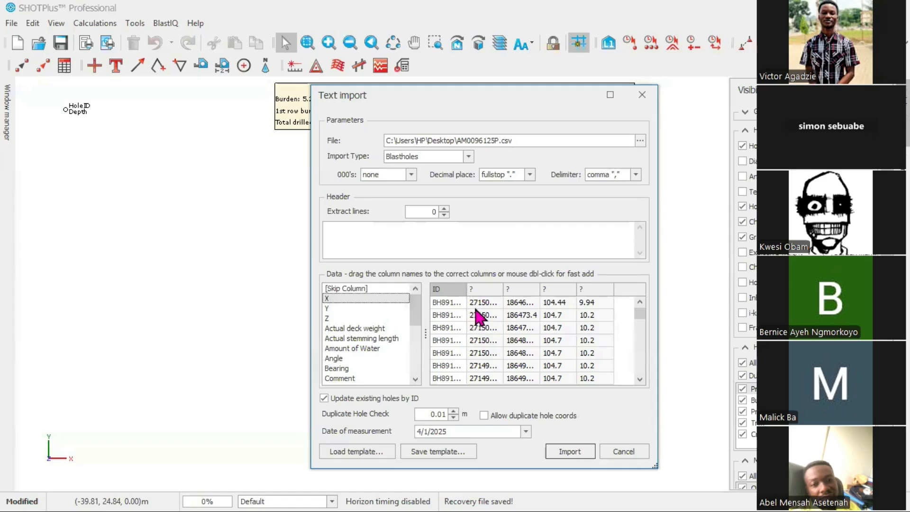
pyautogui.moveTo(327, 297); pyautogui.dragTo(484, 288)
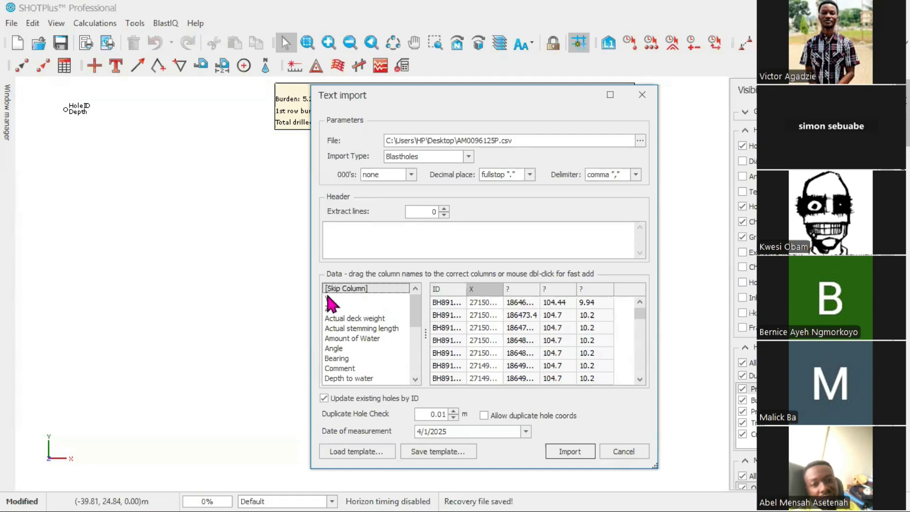
pyautogui.click(328, 298)
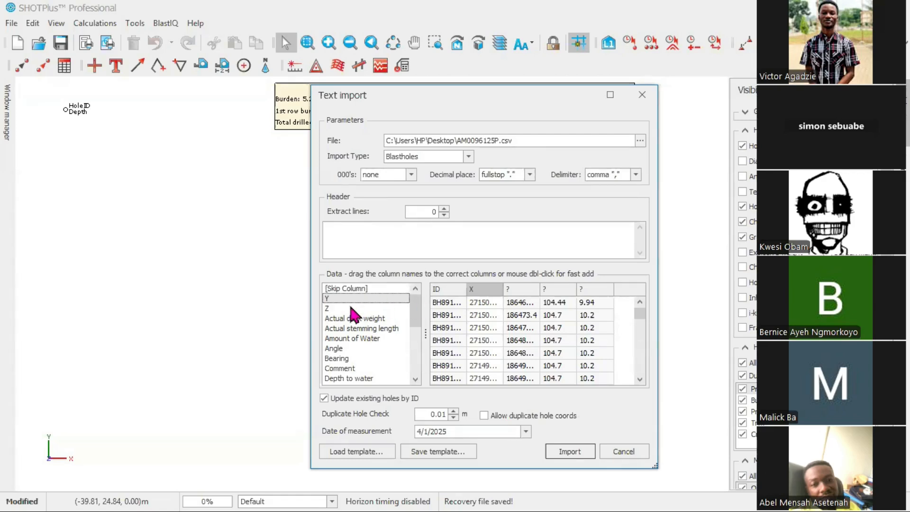
pyautogui.click(517, 291)
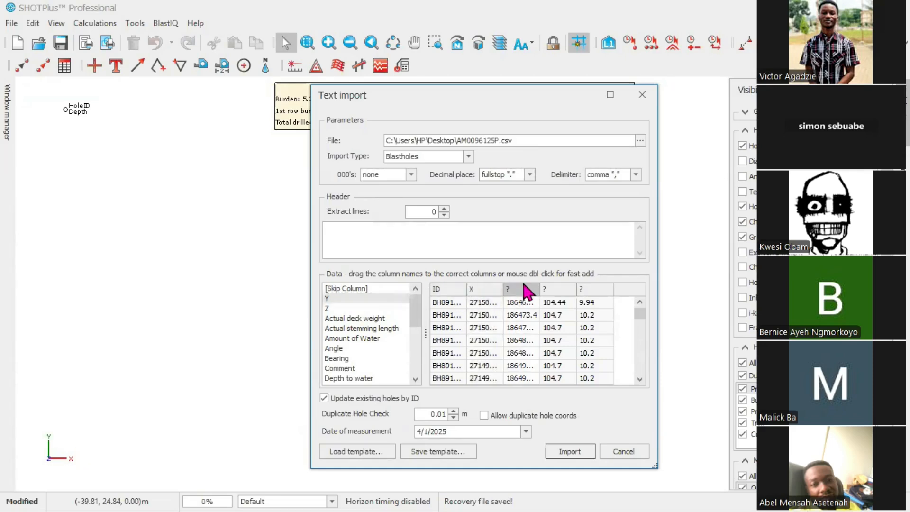
pyautogui.doubleClick(330, 299)
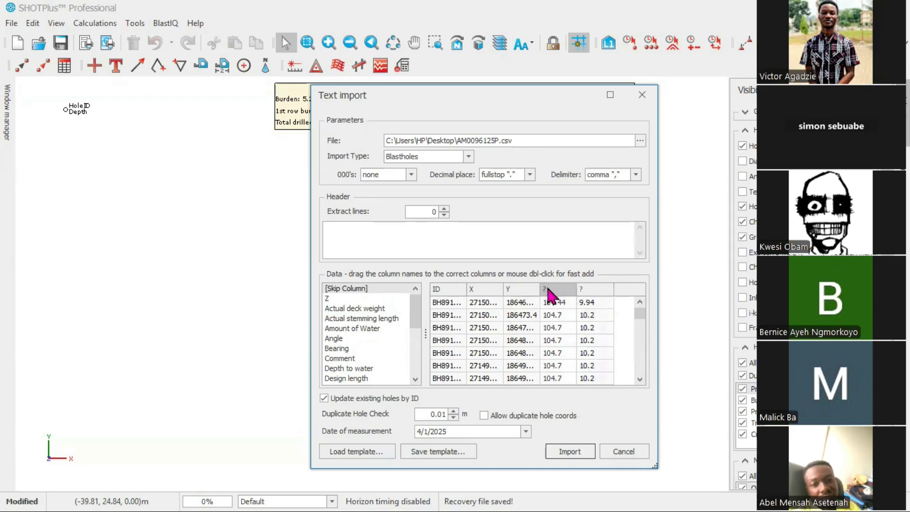
pyautogui.click(329, 299)
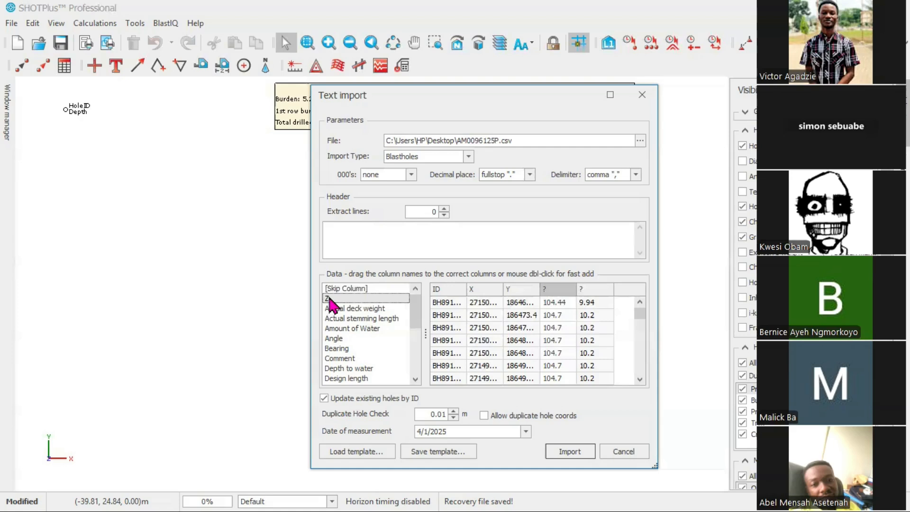
pyautogui.doubleClick(330, 300)
# Assign Design length to the fifth data column
pyautogui.click(595, 291)
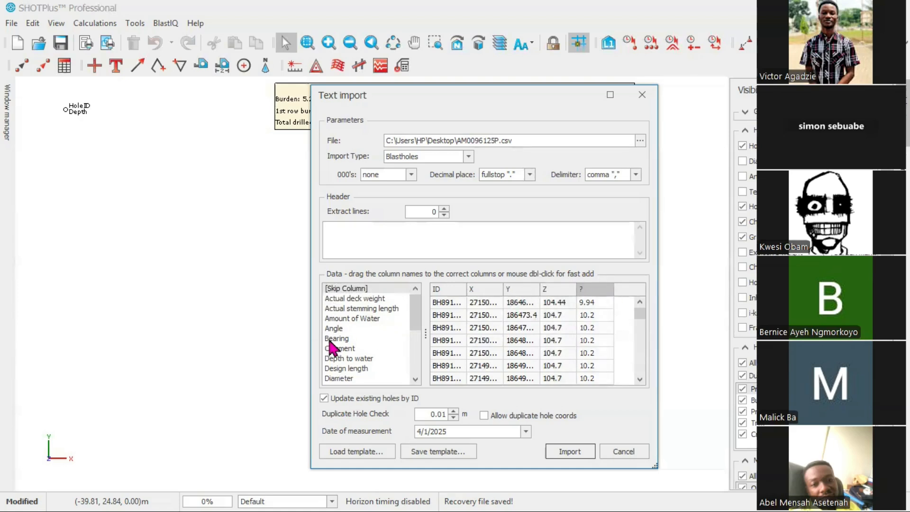
pyautogui.scroll(-5, 343, 349)
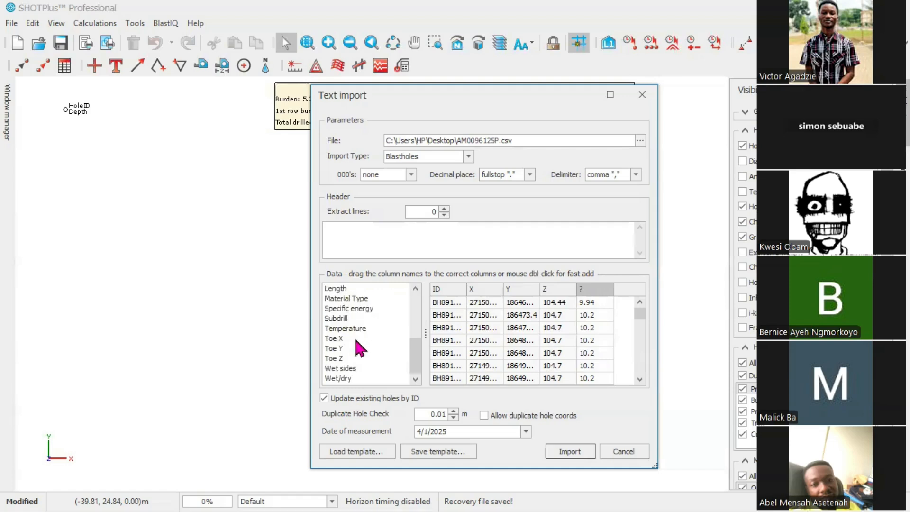
pyautogui.scroll(2, 361, 348)
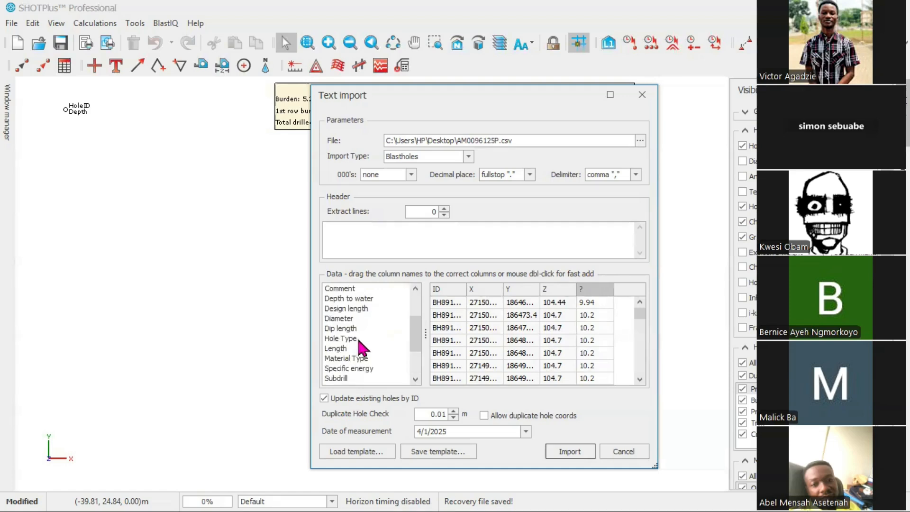
pyautogui.click(356, 309)
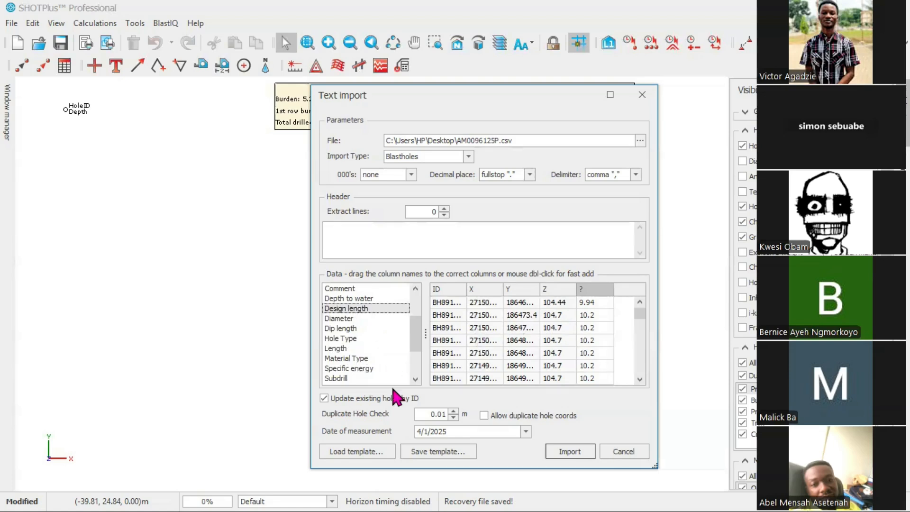
pyautogui.scroll(-1, 380, 350)
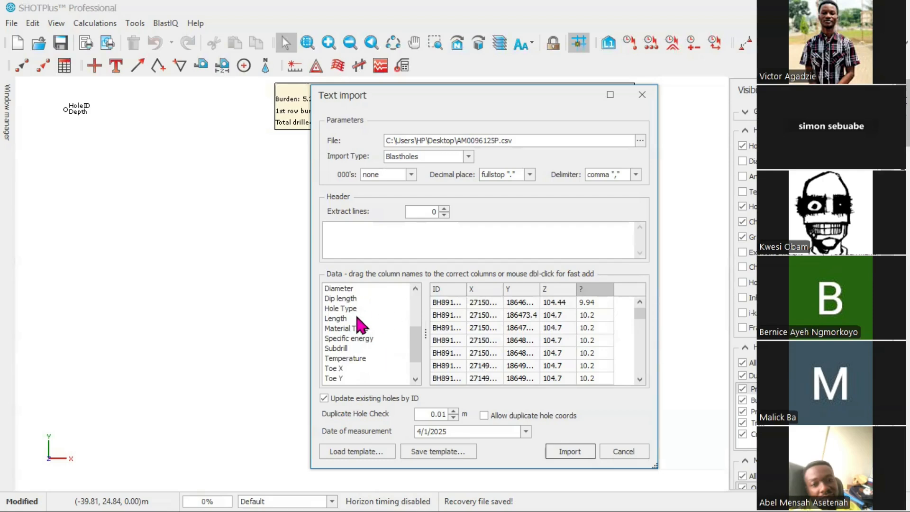
pyautogui.scroll(1, 361, 326)
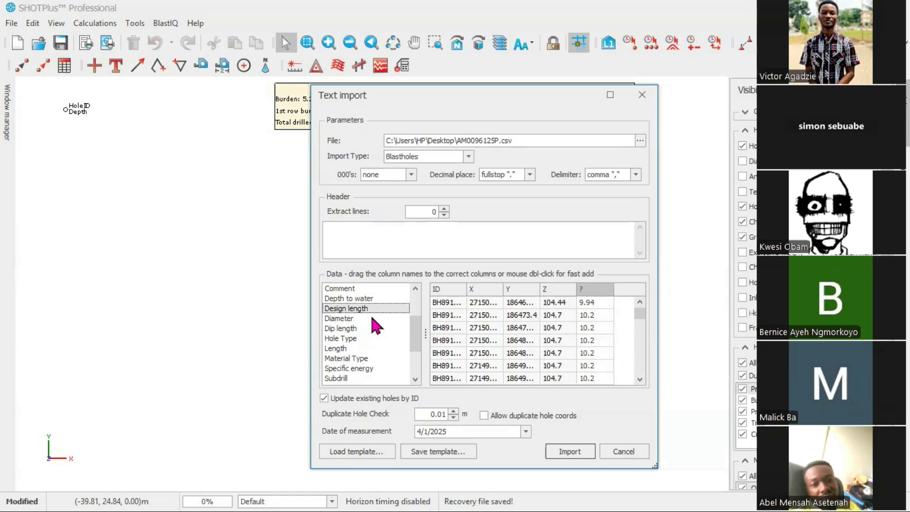
pyautogui.moveTo(342, 309); pyautogui.dragTo(529, 303)
pyautogui.moveTo(592, 288); pyautogui.dragTo(594, 289)
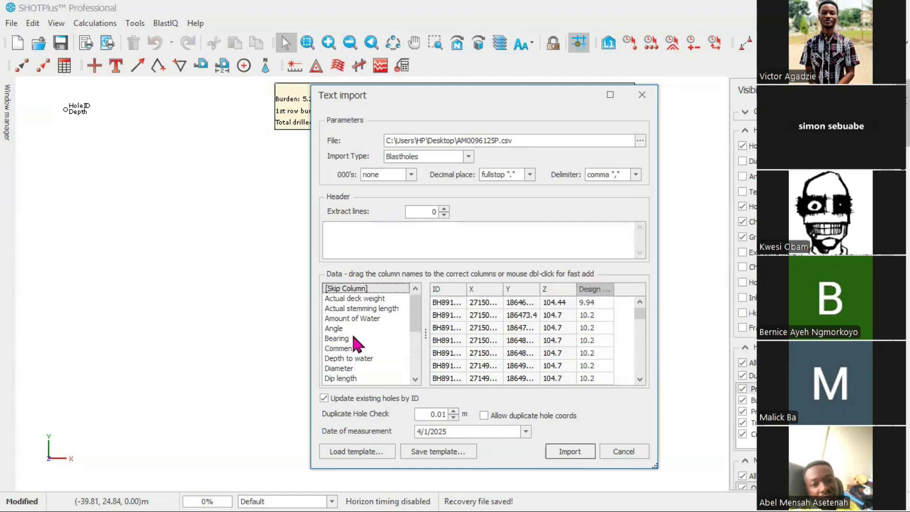
# Run the import, keeping Production as the default hole type with 9.5 m length, and dismiss the result message
pyautogui.click(568, 451)
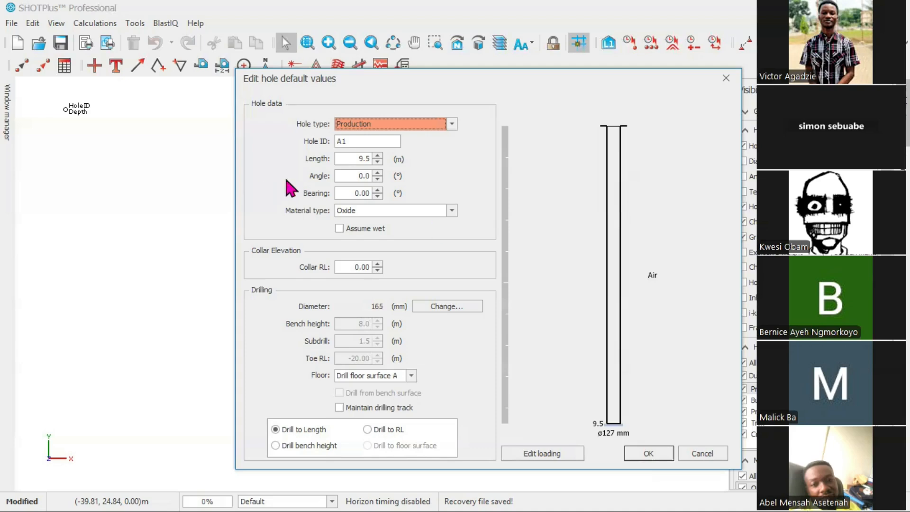
pyautogui.click(453, 124)
pyautogui.click(356, 147)
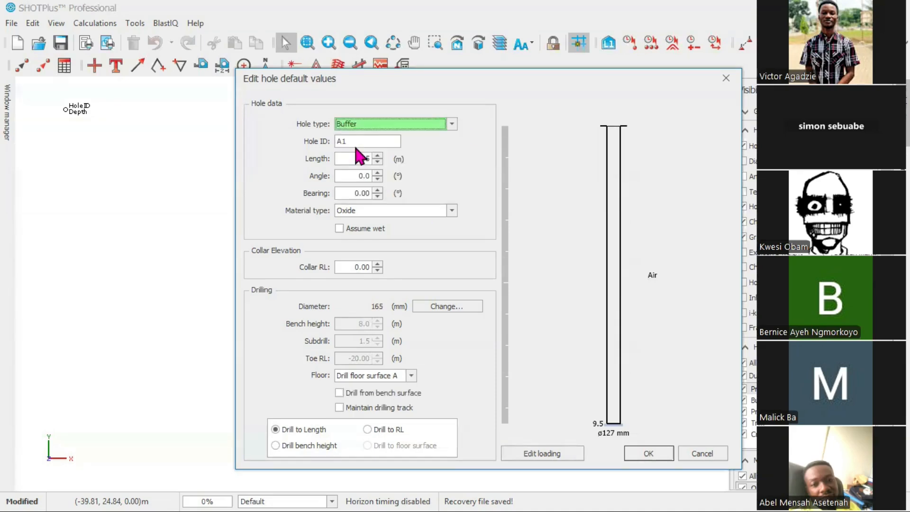
pyautogui.click(451, 124)
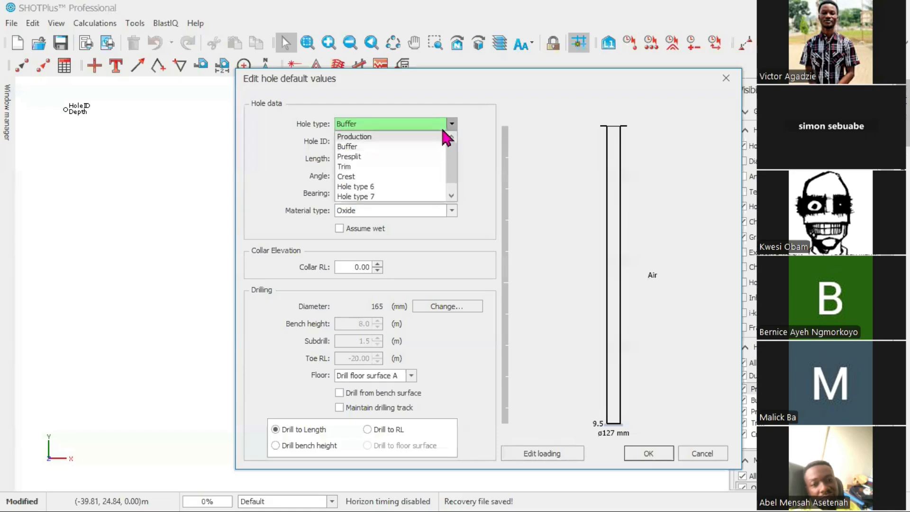
pyautogui.click(377, 137)
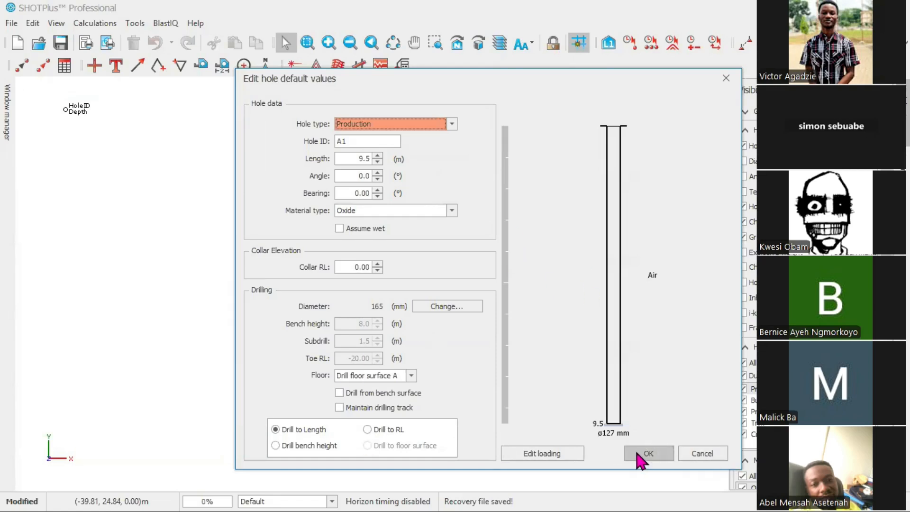
pyautogui.click(453, 124)
pyautogui.click(395, 132)
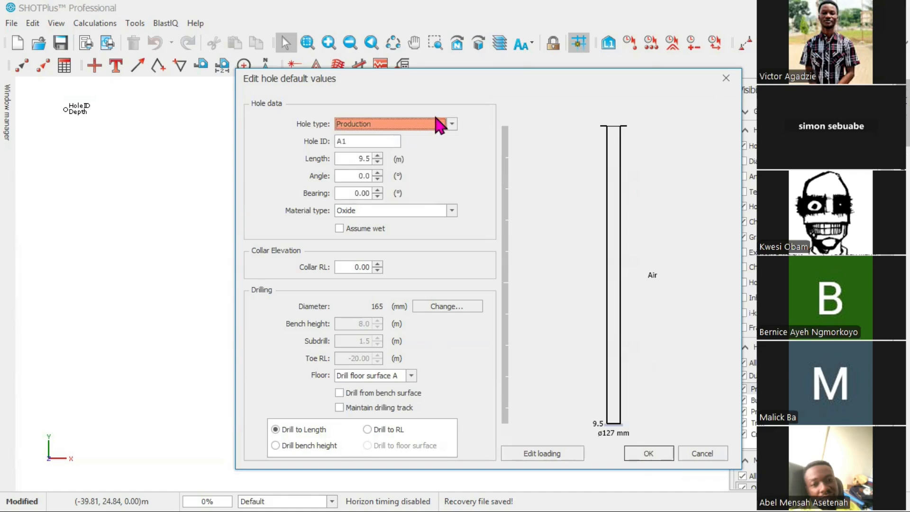
pyautogui.click(646, 454)
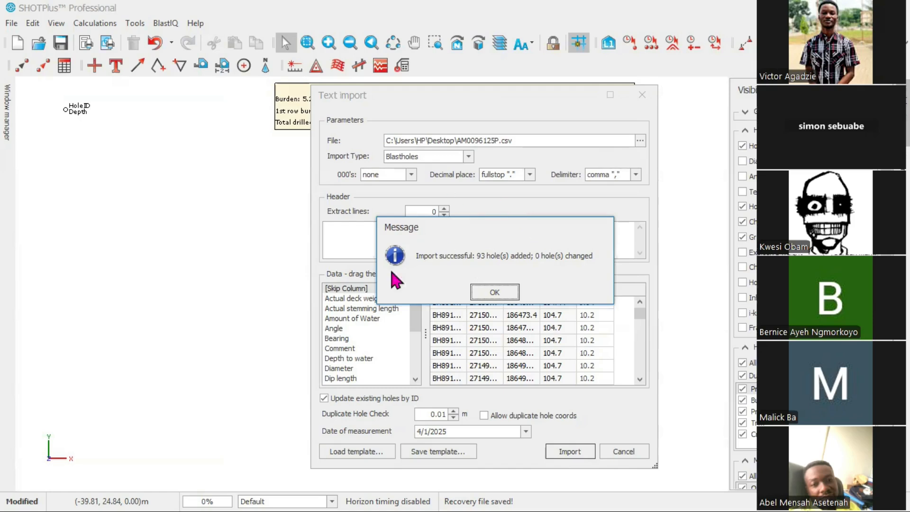
pyautogui.click(495, 294)
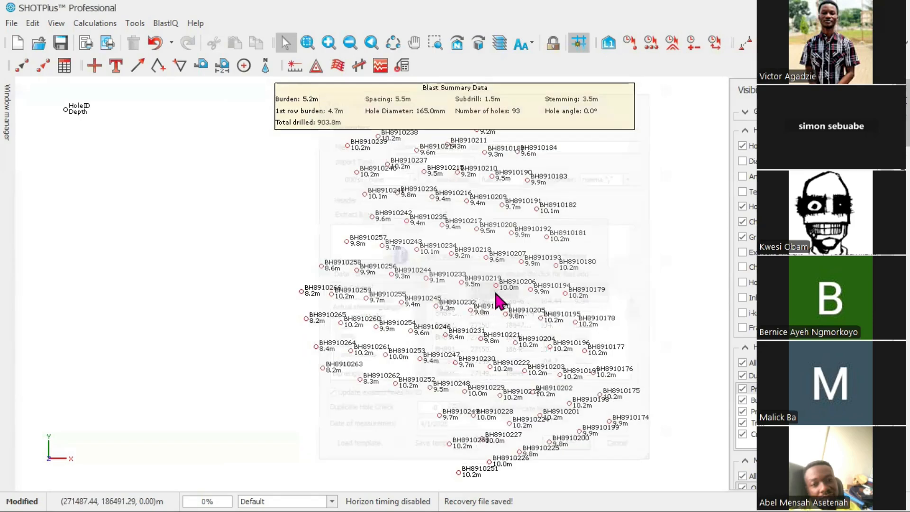
# Hide the hole ID labels on the imported blast holes in the plan view
pyautogui.scroll(-2, 530, 318)
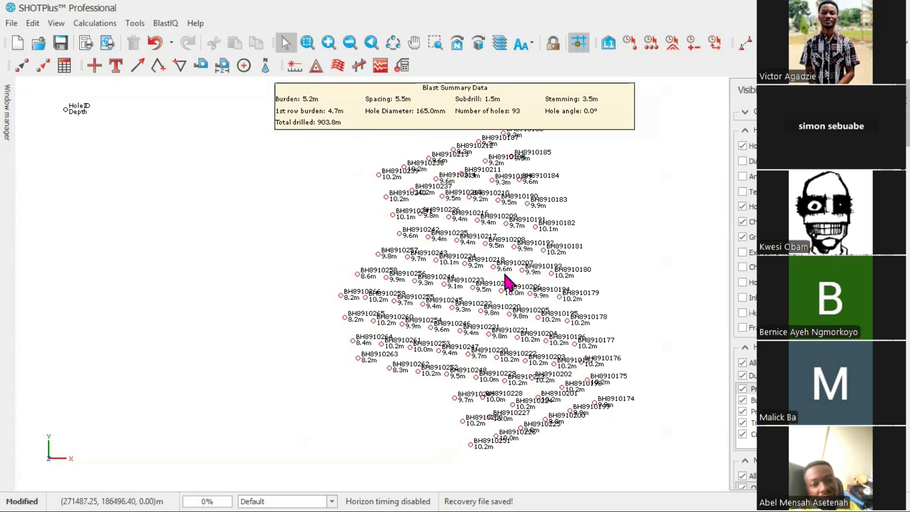
pyautogui.scroll(1, 507, 287)
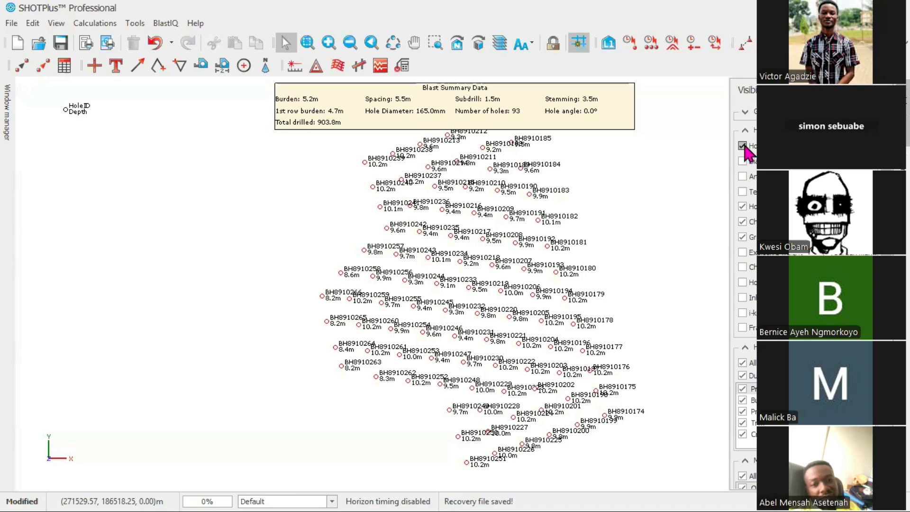
pyautogui.scroll(3, 589, 345)
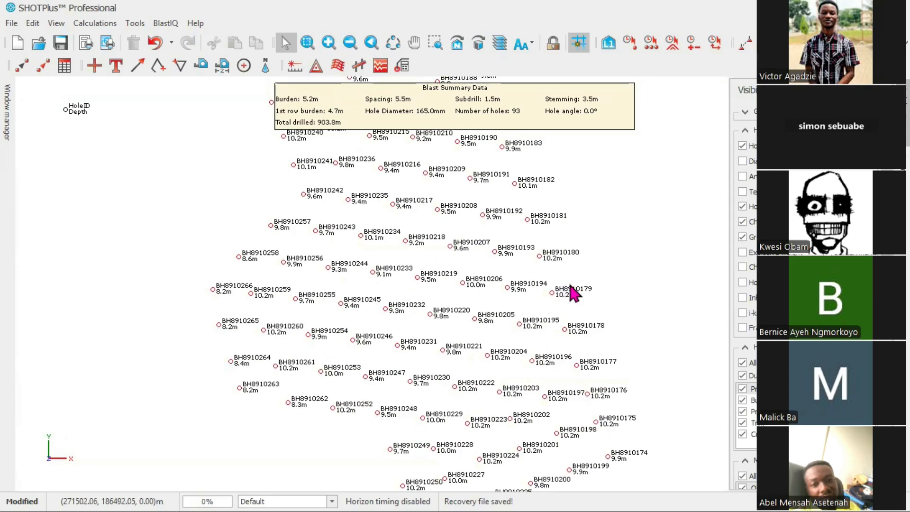
pyautogui.scroll(1, 559, 294)
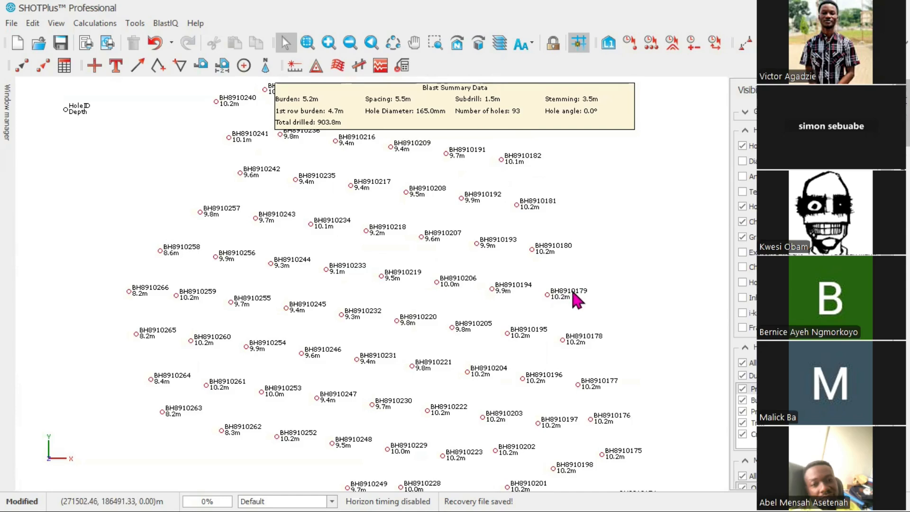
pyautogui.scroll(-3, 581, 298)
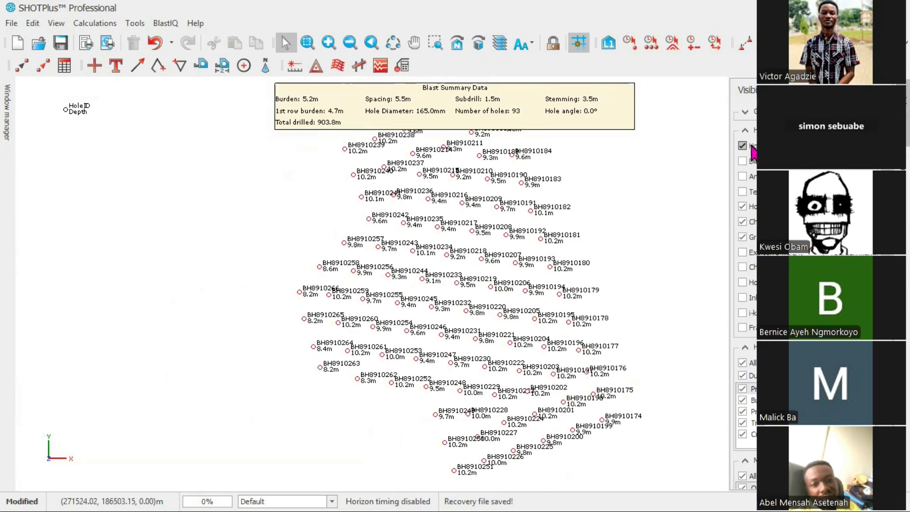
pyautogui.click(743, 146)
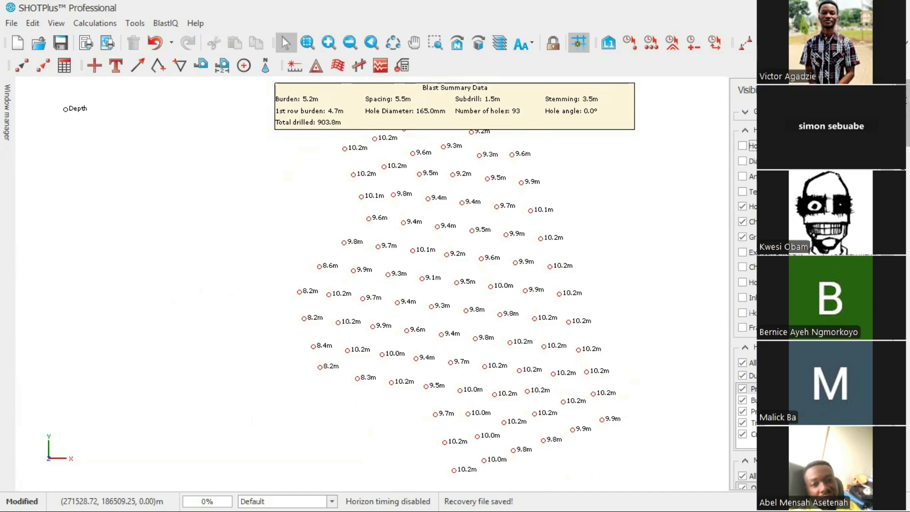
# Turn on the hole diameter labels to inspect the imported holes, then switch them off again
pyautogui.scroll(-1, 561, 275)
pyautogui.scroll(1, 552, 277)
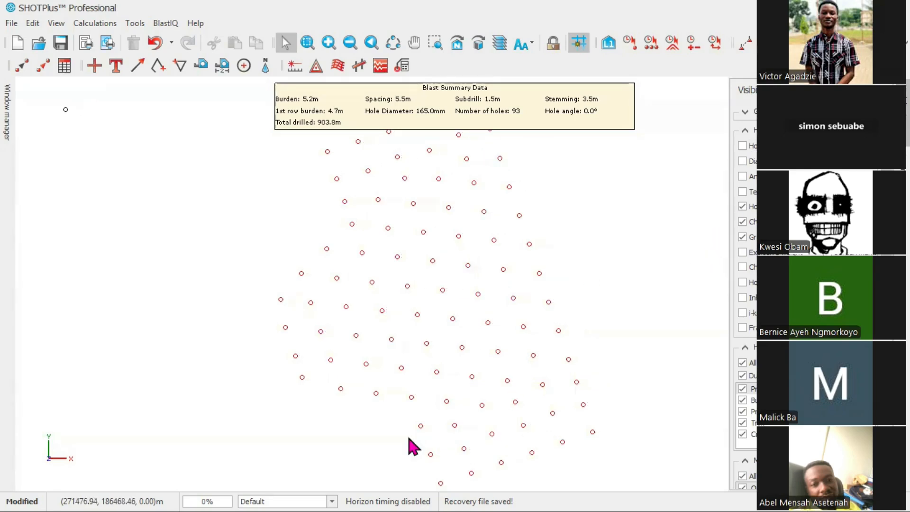
pyautogui.scroll(-3, 413, 432)
pyautogui.scroll(1, 461, 402)
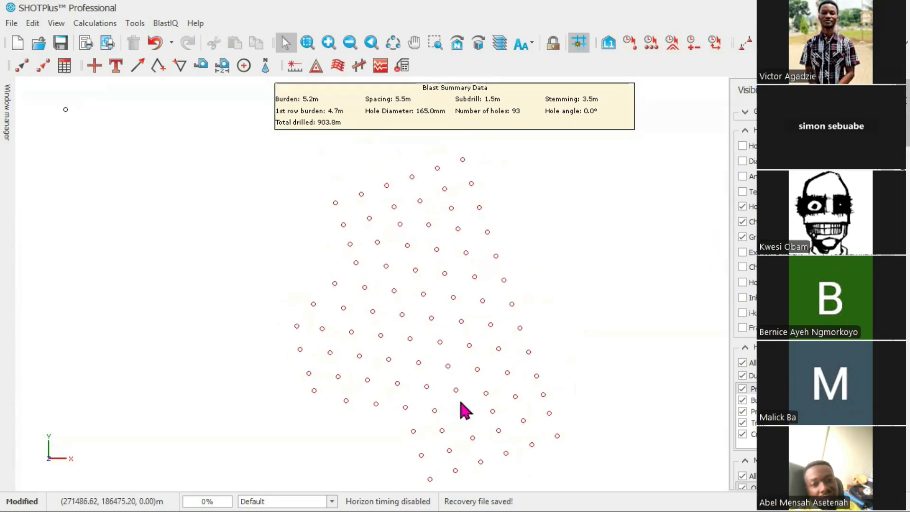
pyautogui.click(742, 162)
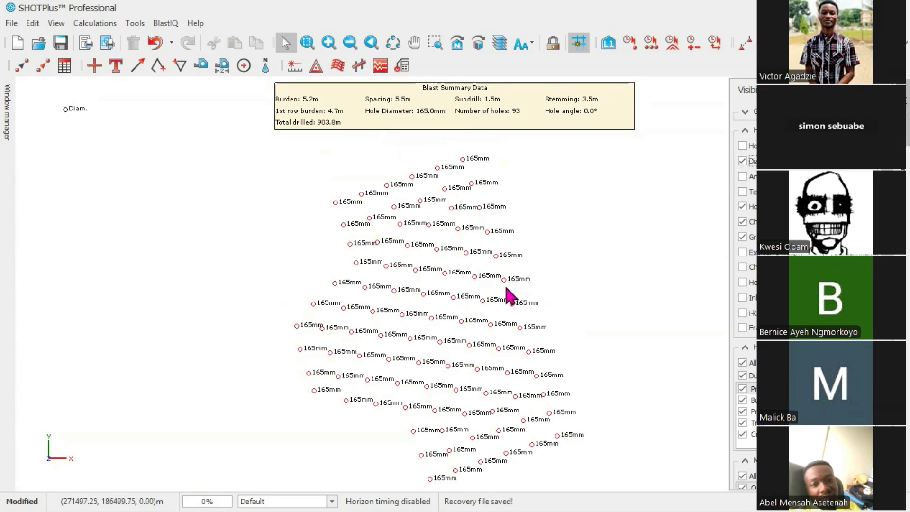
pyautogui.scroll(-2, 507, 285)
pyautogui.scroll(3, 510, 280)
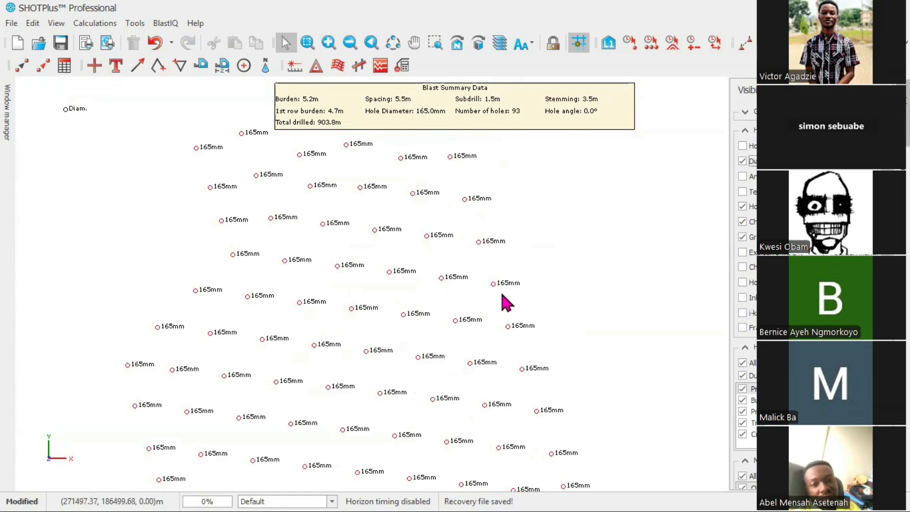
pyautogui.scroll(2, 507, 297)
pyautogui.scroll(-5, 513, 306)
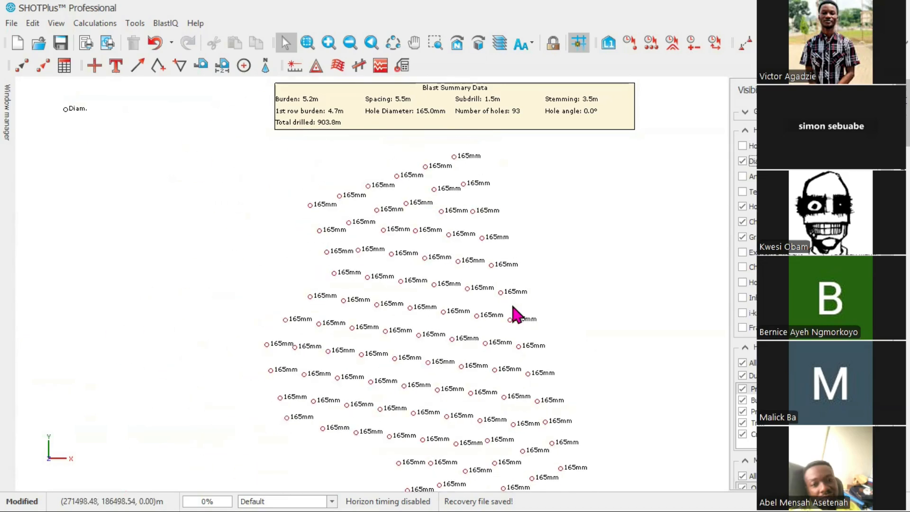
pyautogui.click(743, 160)
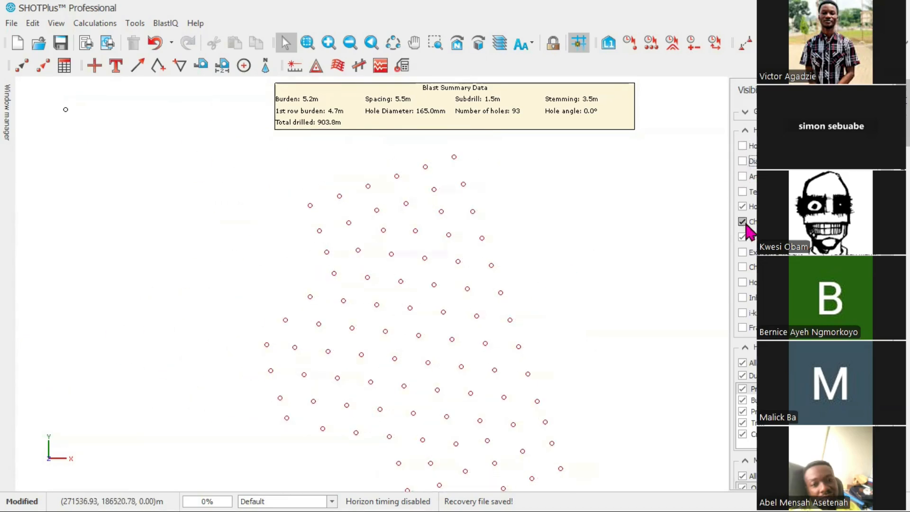
# Preview the angle, bearing and temperature labels on the holes, switching each off again
pyautogui.click(743, 176)
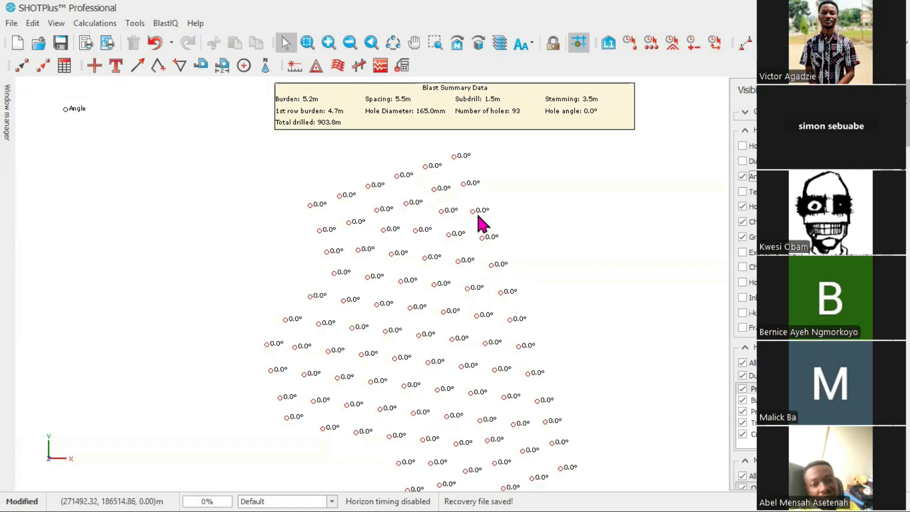
pyautogui.click(819, 176)
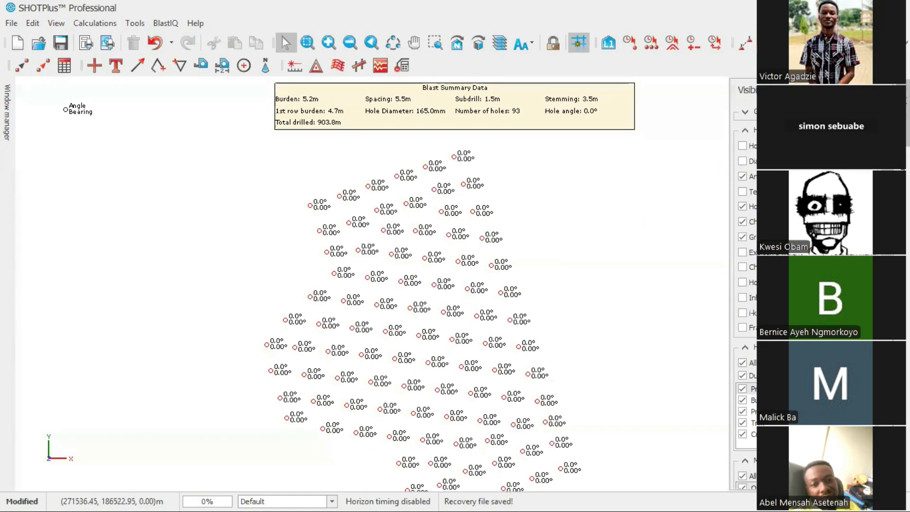
pyautogui.click(742, 176)
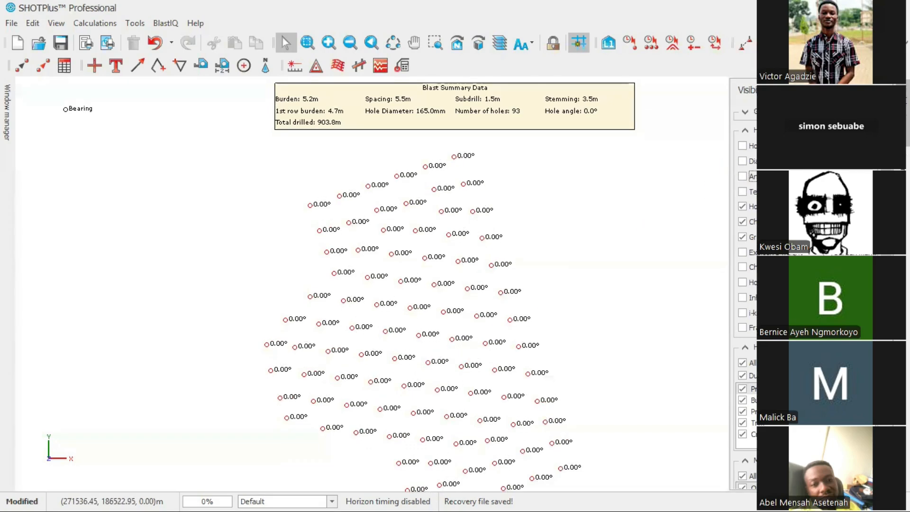
pyautogui.click(743, 192)
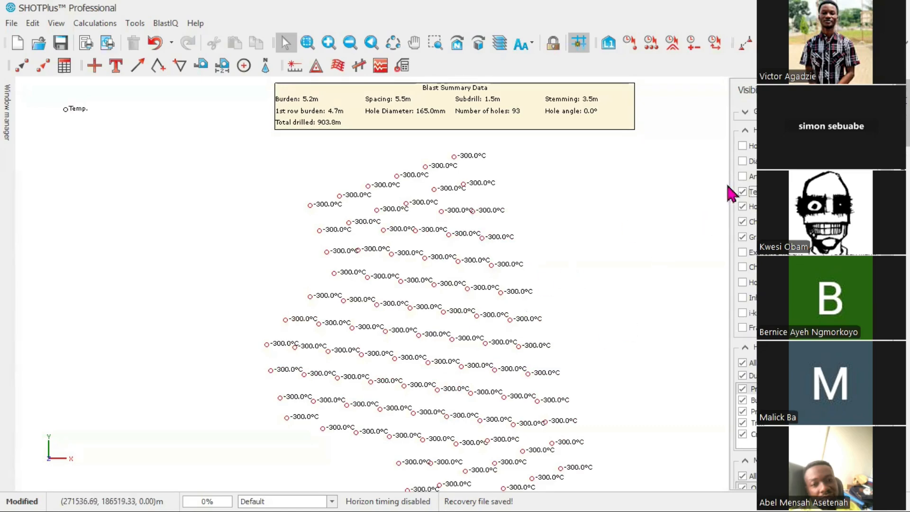
pyautogui.click(742, 191)
# Preview the surface label on the holes and switch it off again
pyautogui.scroll(-3, 743, 282)
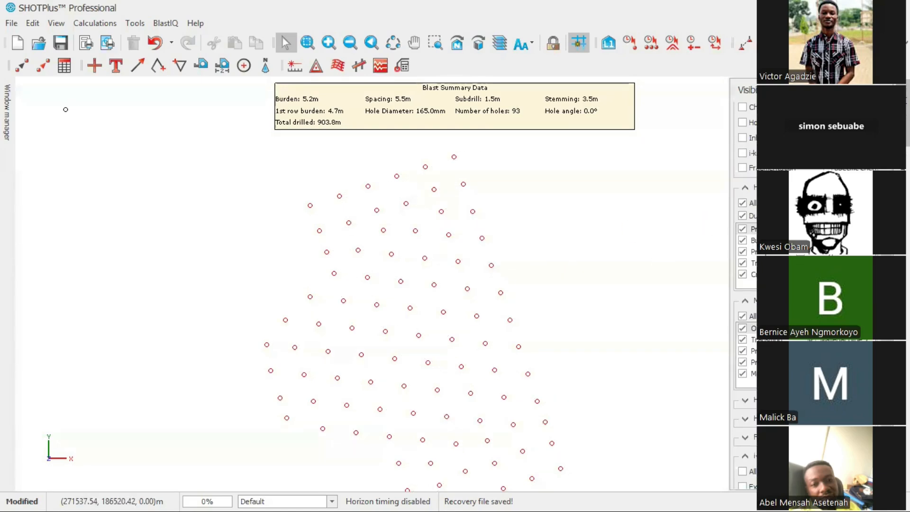
pyautogui.scroll(3, 743, 282)
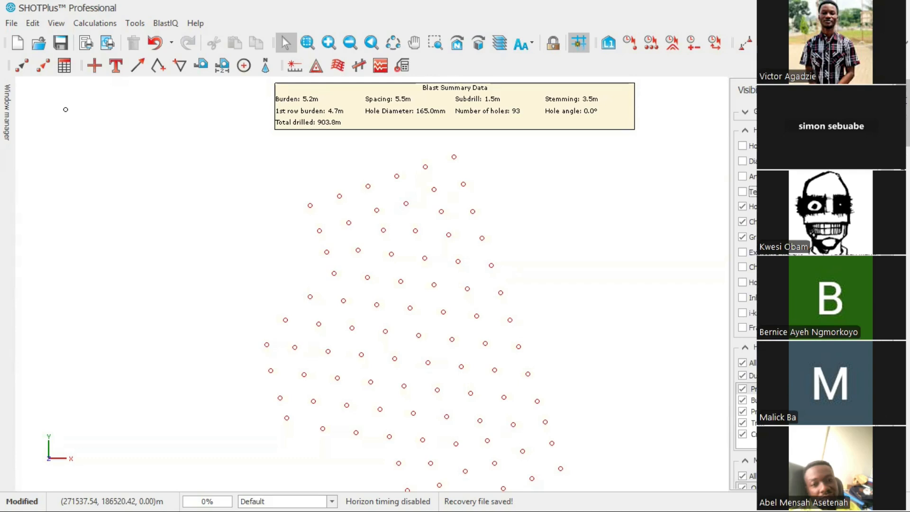
pyautogui.click(825, 297)
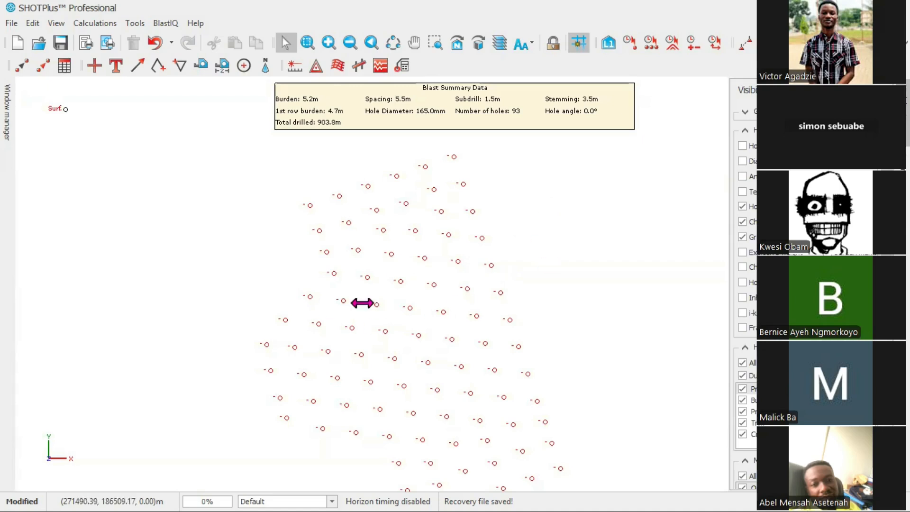
pyautogui.click(825, 298)
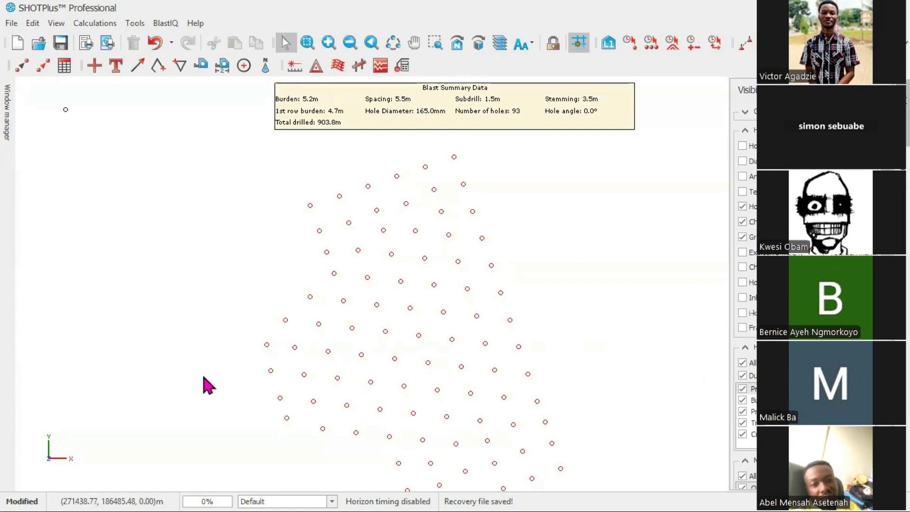
# Open the layer manager and toggle the Blast holes layer visibility off and back on
pyautogui.scroll(-5, 743, 298)
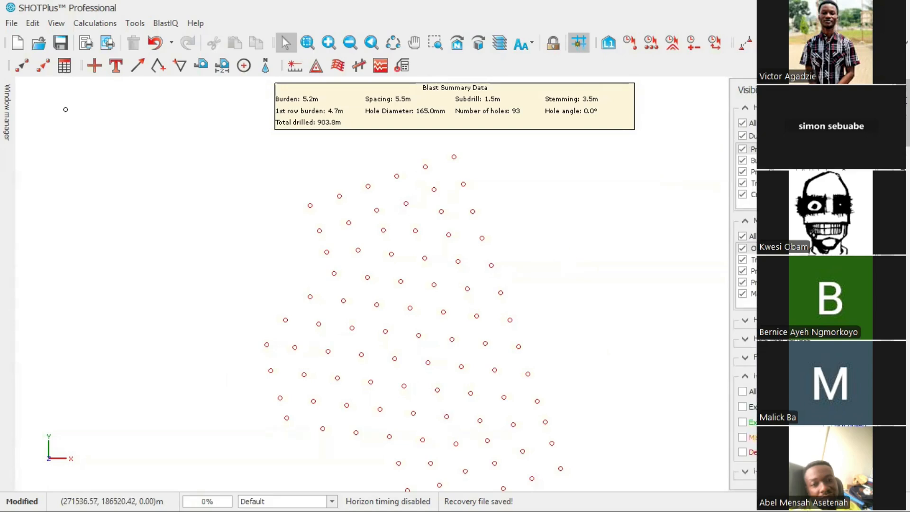
pyautogui.click(903, 179)
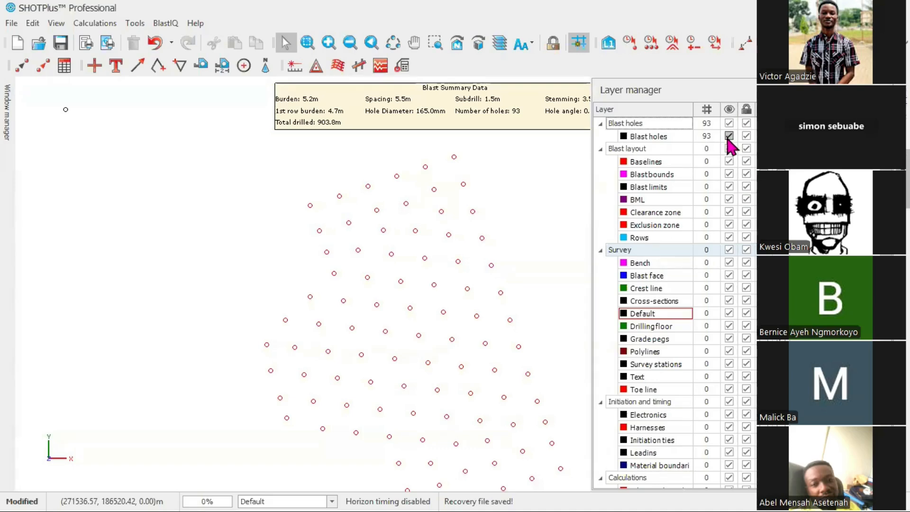
pyautogui.click(730, 124)
pyautogui.click(729, 124)
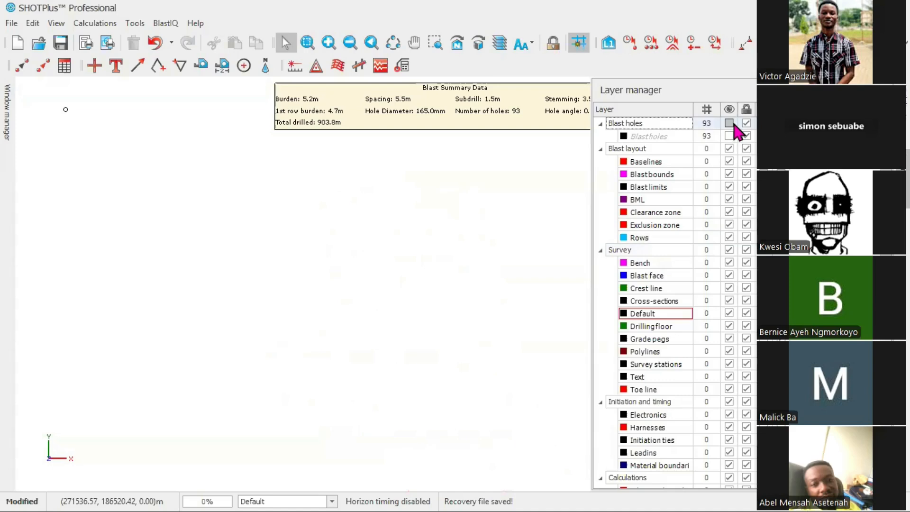
pyautogui.click(729, 124)
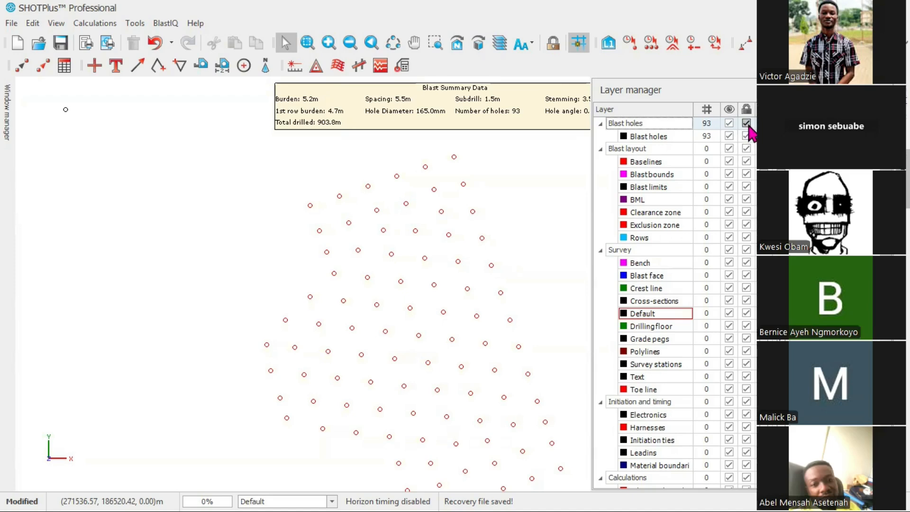
# Select blast hole BH8910183 near the upper right of the hole pattern
pyautogui.click(488, 225)
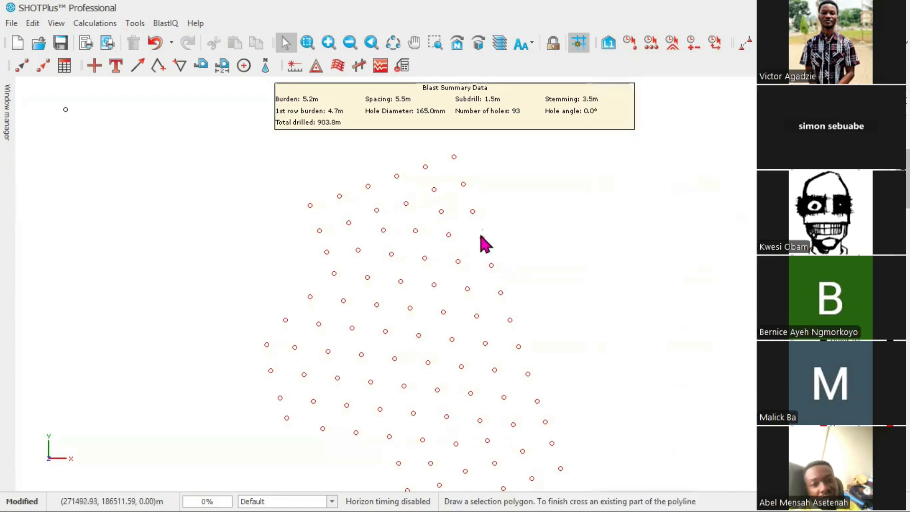
pyautogui.rightClick(495, 224)
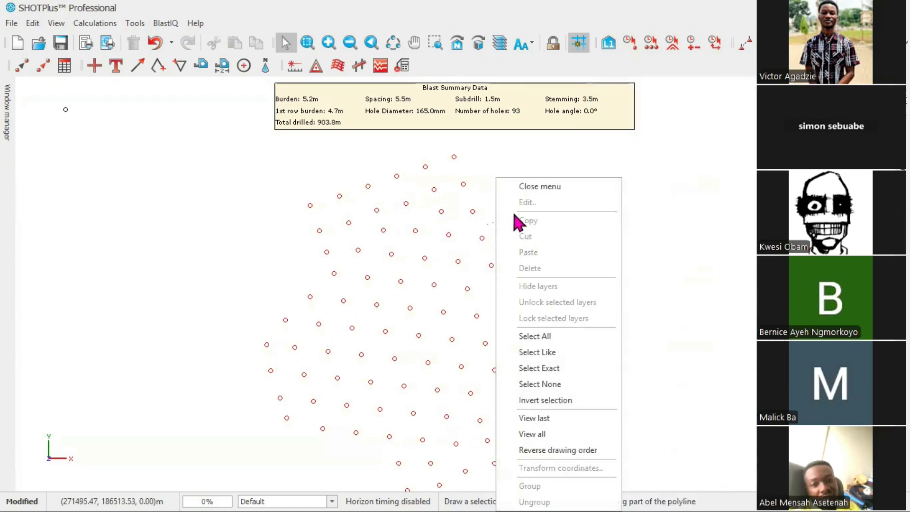
pyautogui.click(521, 185)
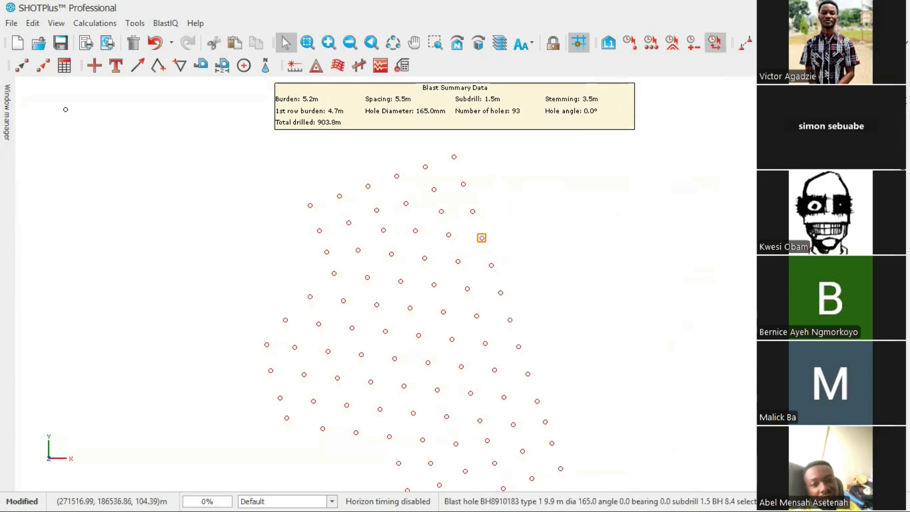
pyautogui.moveTo(907, 179)
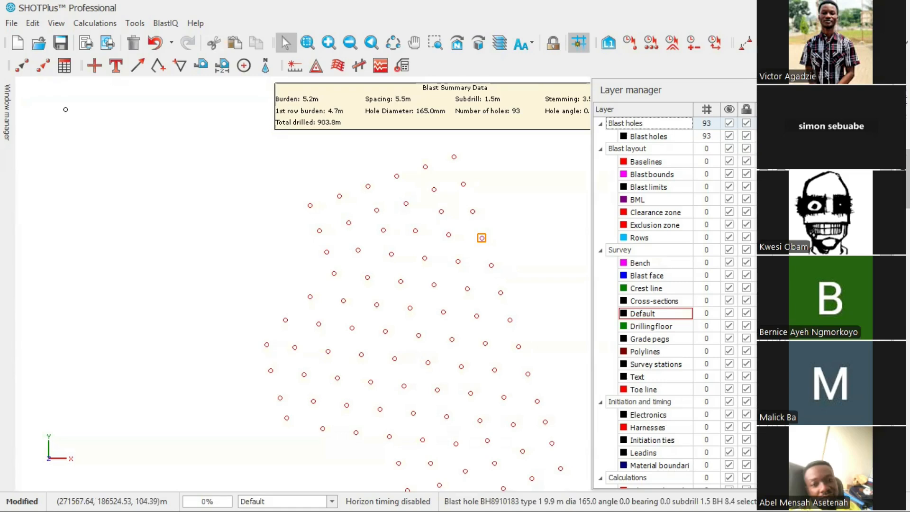
pyautogui.click(753, 136)
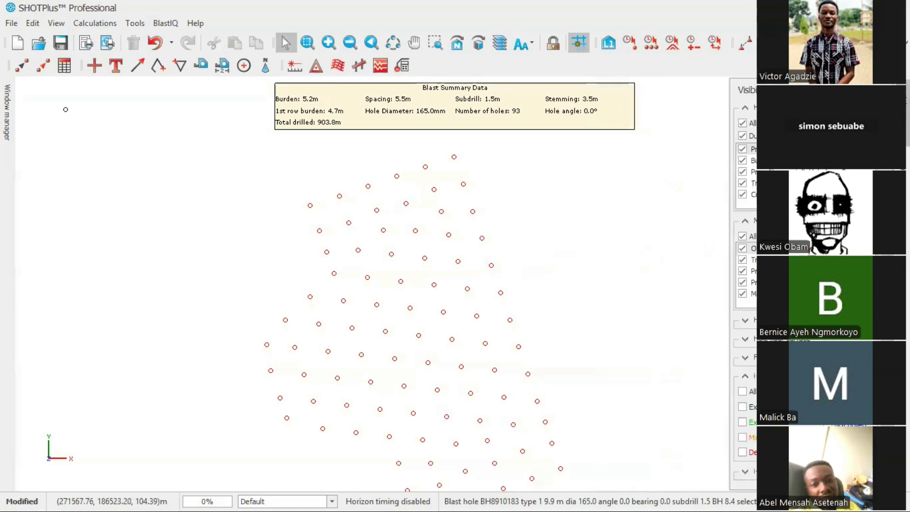
pyautogui.moveTo(906, 179)
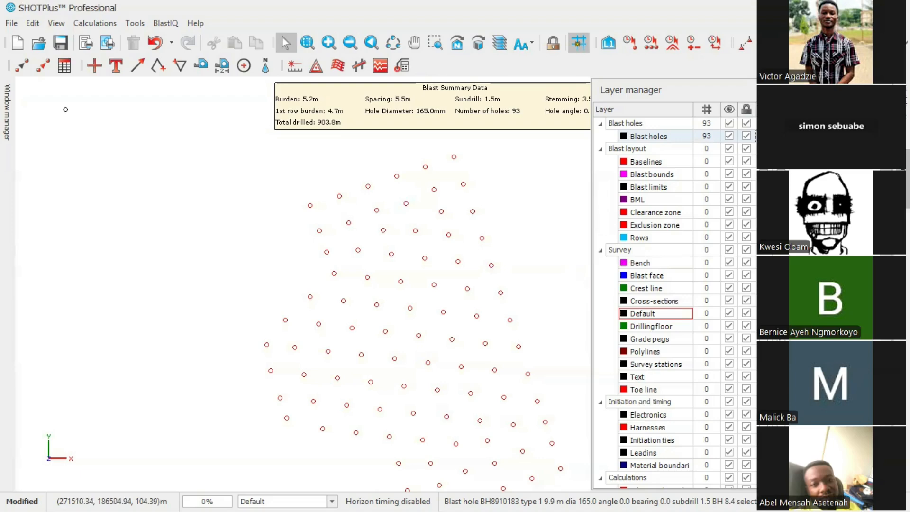
# Try to select the blast holes by drawing a selection polygon around the hole pattern
pyautogui.click(489, 231)
pyautogui.click(482, 240)
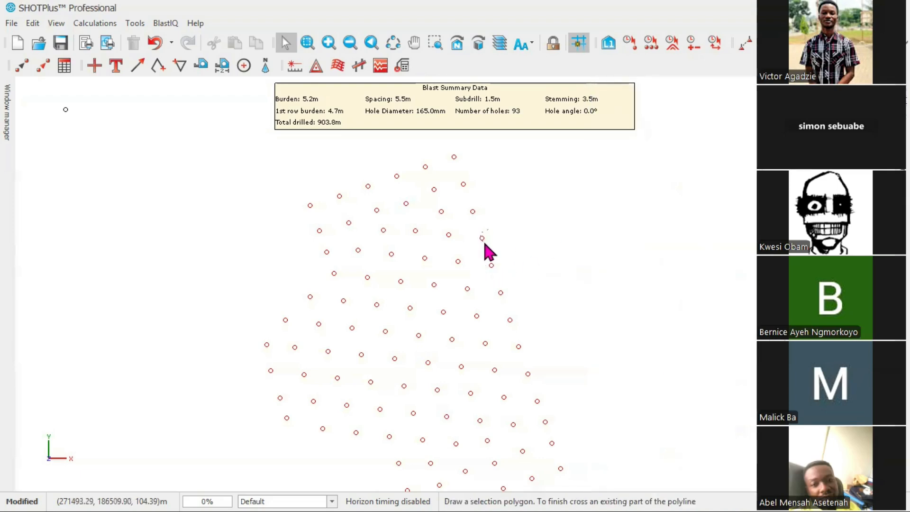
pyautogui.rightClick(538, 238)
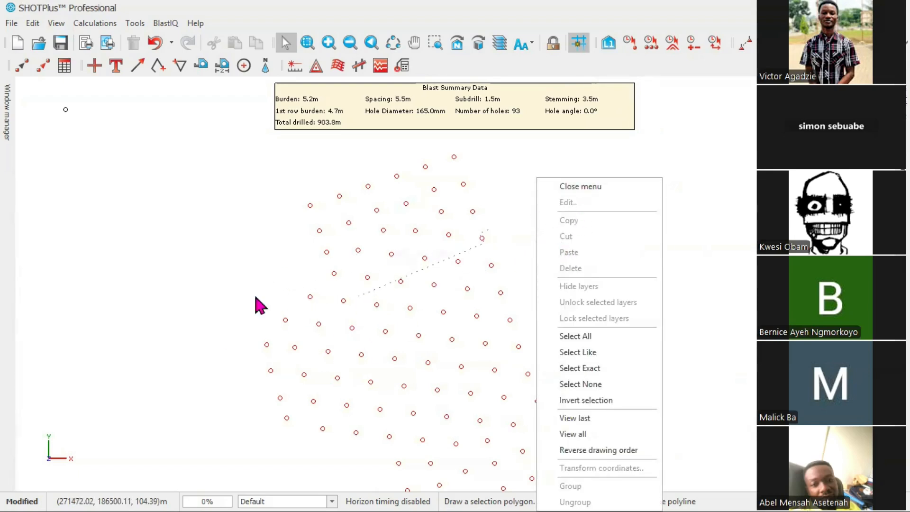
pyautogui.click(560, 187)
pyautogui.scroll(1, 497, 313)
pyautogui.scroll(-3, 493, 322)
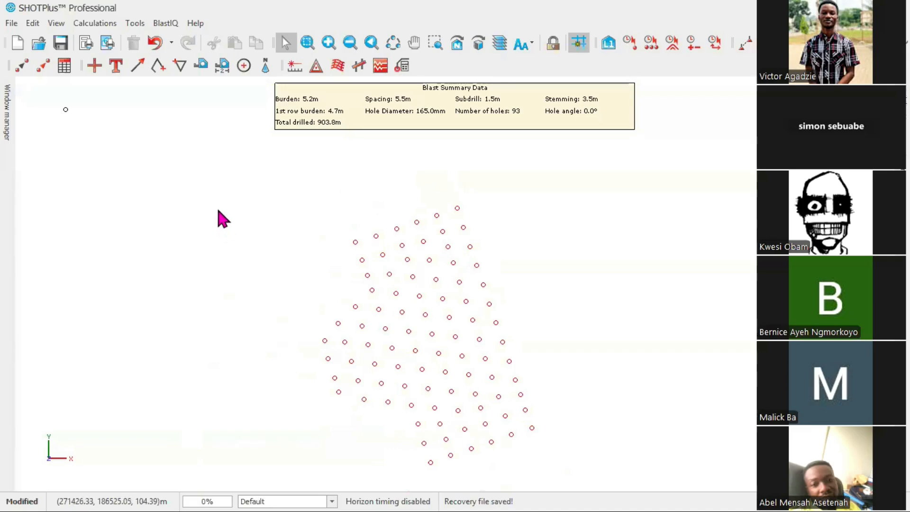
pyautogui.click(240, 224)
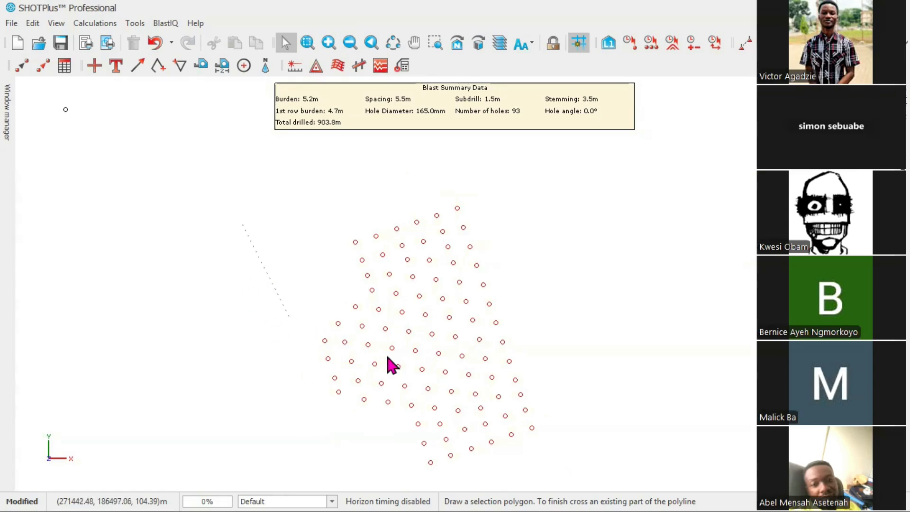
pyautogui.scroll(2, 286, 410)
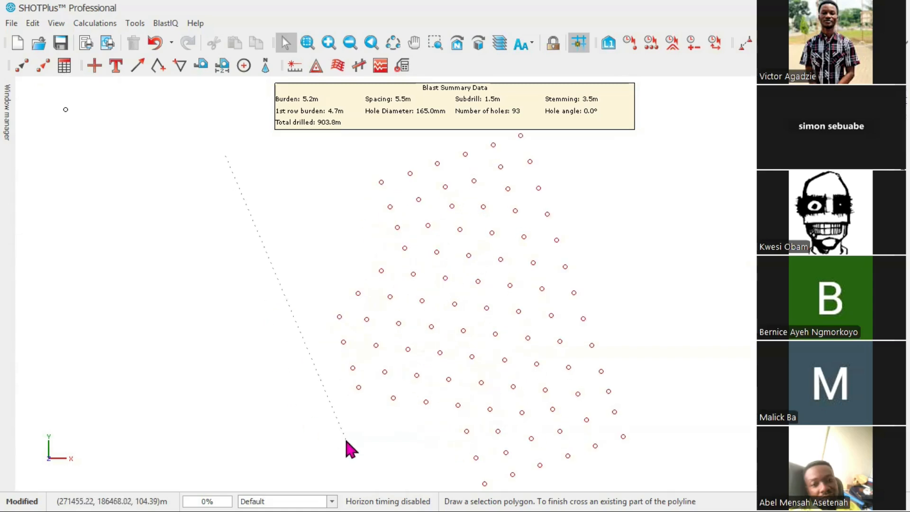
pyautogui.scroll(-4, 331, 442)
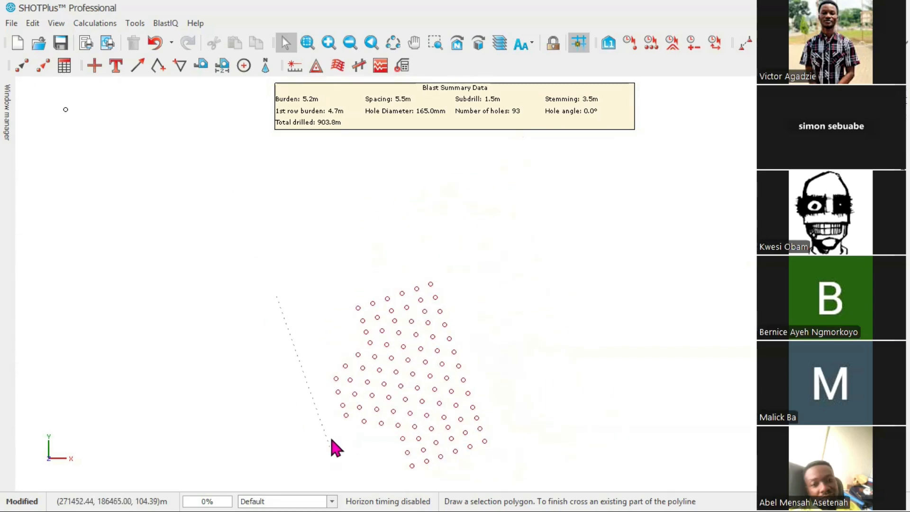
pyautogui.click(354, 484)
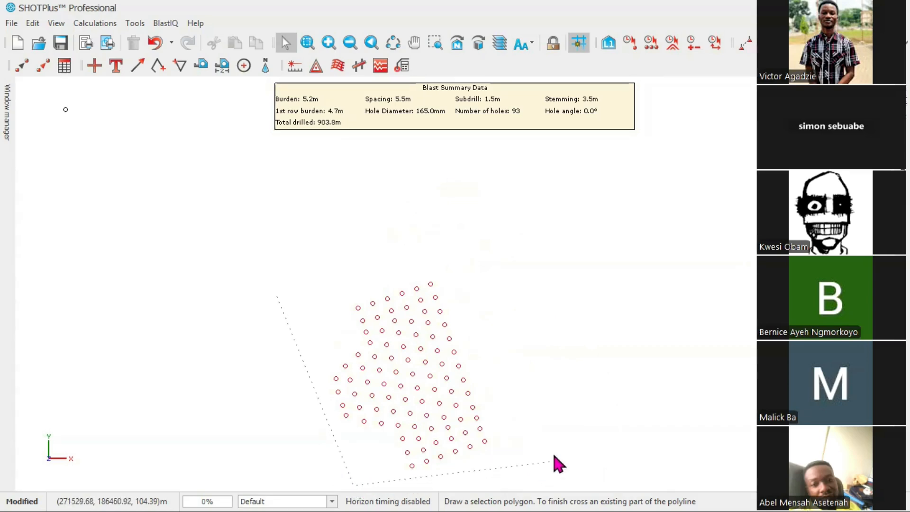
pyautogui.click(523, 441)
pyautogui.click(247, 327)
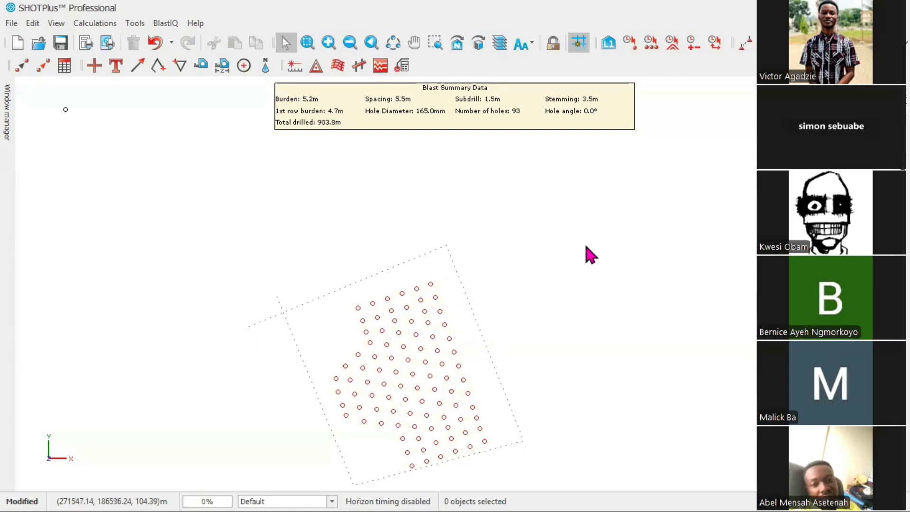
# Select all blast holes by drawing a closed selection polygon around the whole hole pattern
pyautogui.moveTo(907, 179)
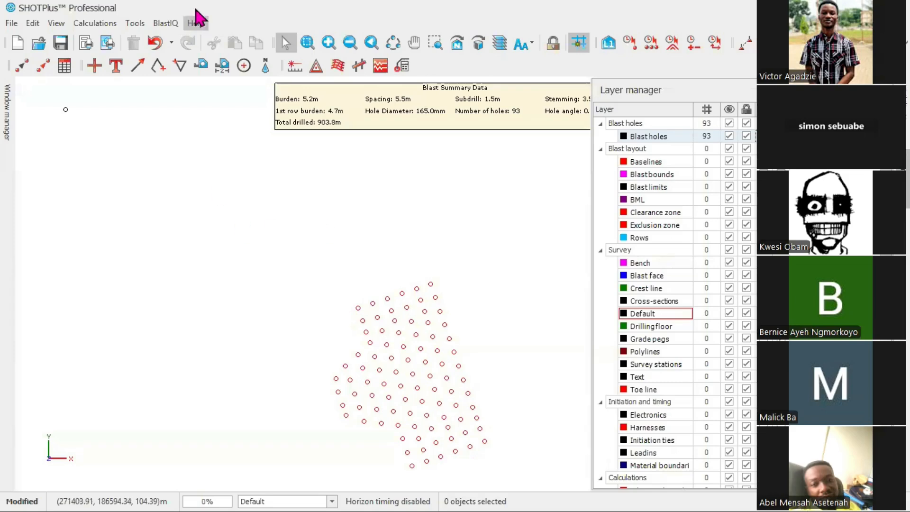
pyautogui.click(255, 270)
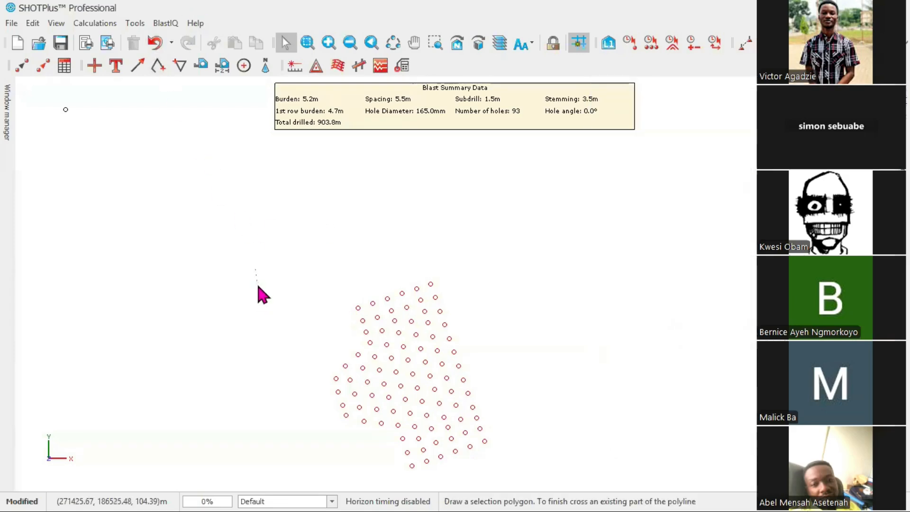
pyautogui.click(358, 480)
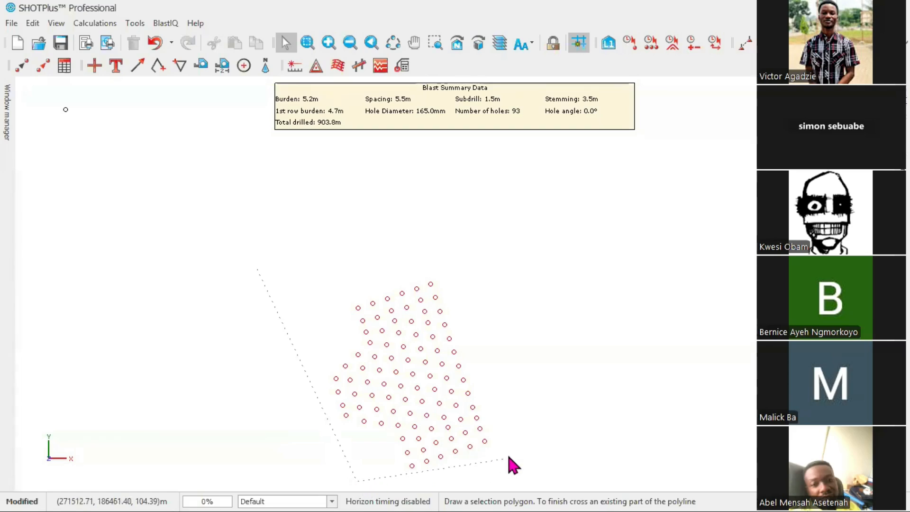
pyautogui.click(519, 448)
pyautogui.click(417, 221)
pyautogui.click(245, 325)
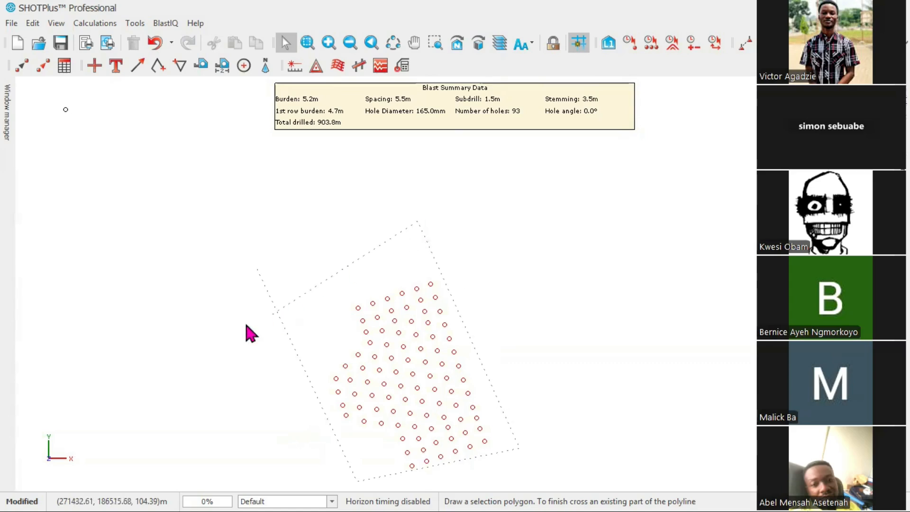
pyautogui.click(198, 309)
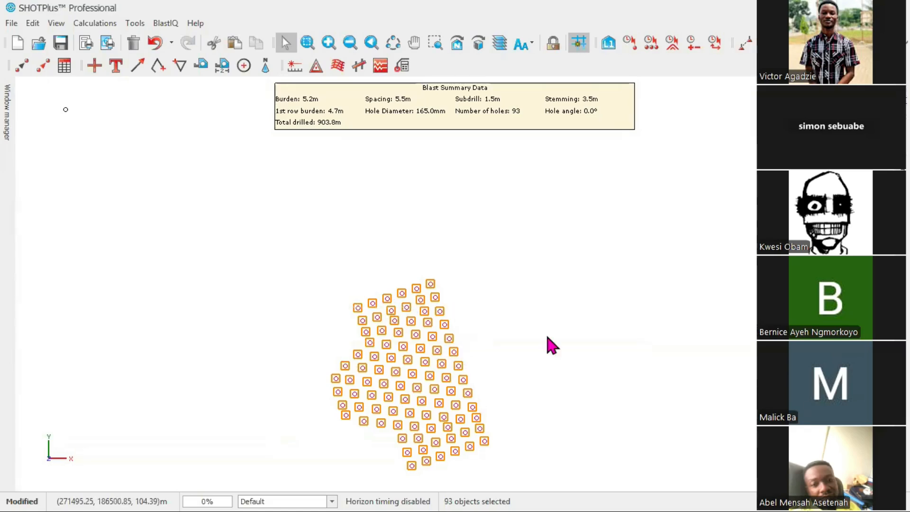
# Clear the current selection of blast holes using Select None
pyautogui.rightClick(526, 271)
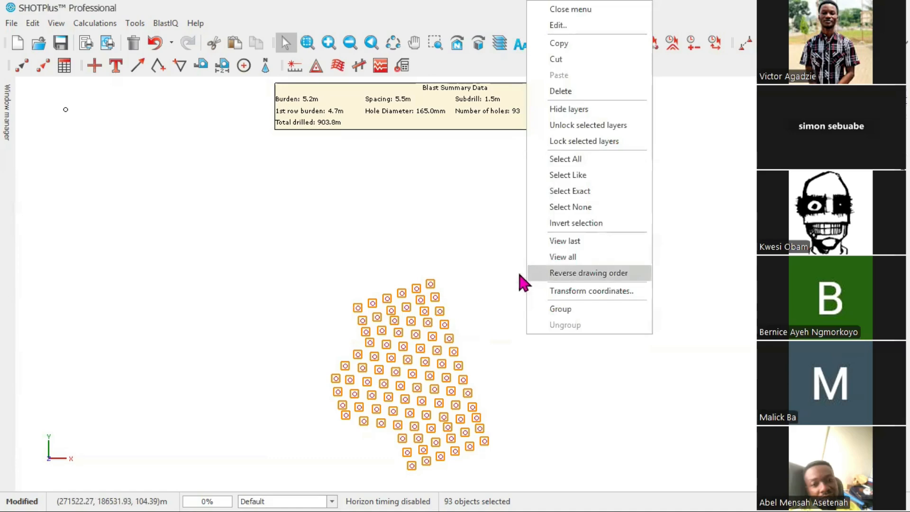
pyautogui.rightClick(477, 230)
pyautogui.click(520, 188)
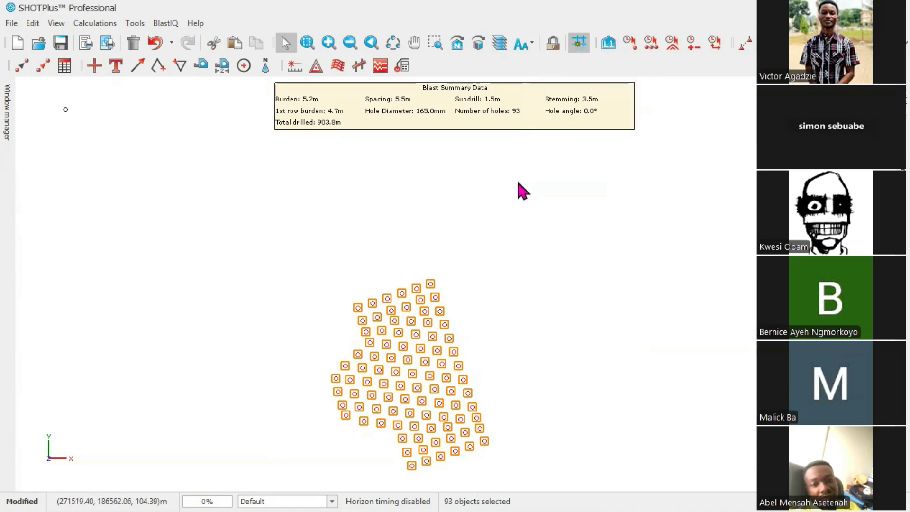
pyautogui.click(542, 201)
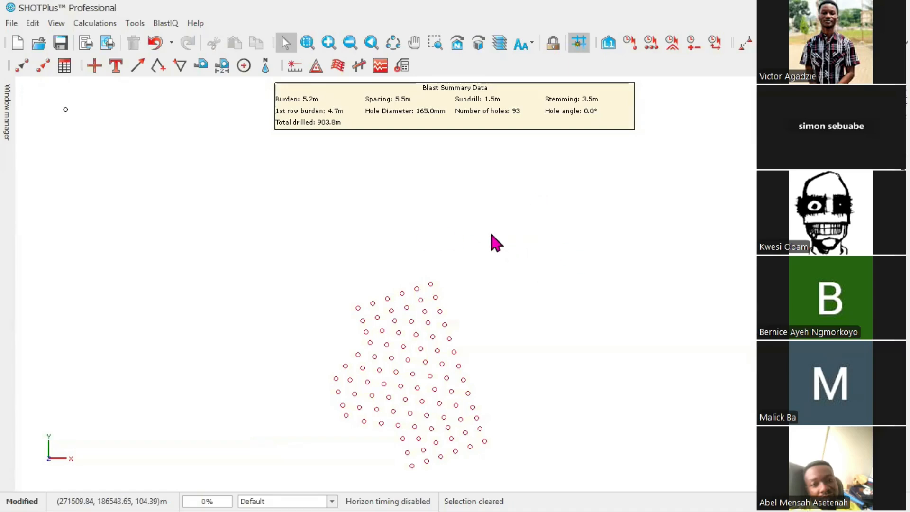
# Toggle the lock of the Blast holes layer off and back on in the layer manager
pyautogui.moveTo(905, 111)
pyautogui.moveTo(904, 177)
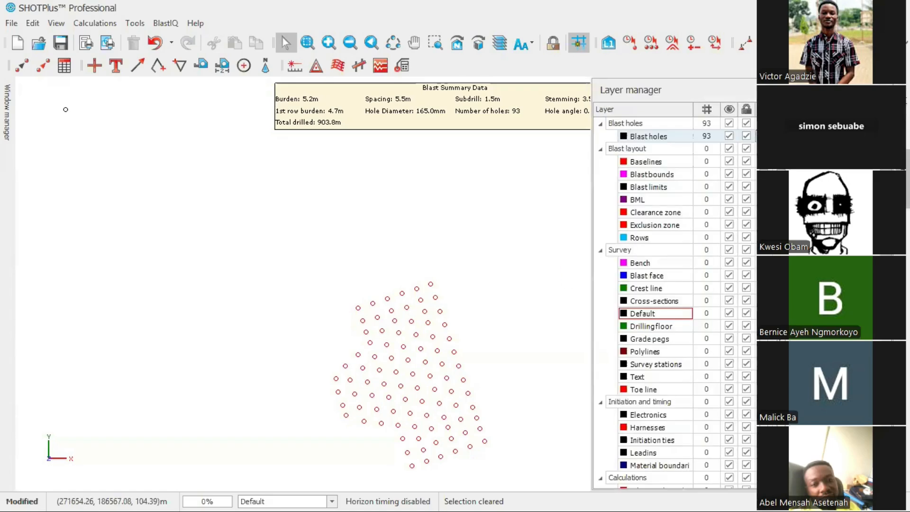
pyautogui.click(746, 136)
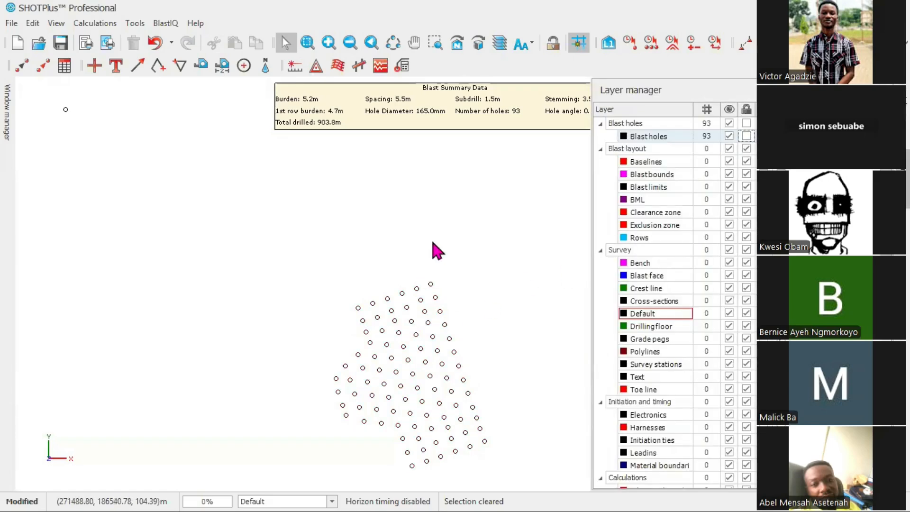
pyautogui.click(746, 136)
# Close the current project without saving the changes
pyautogui.scroll(-2, 702, 299)
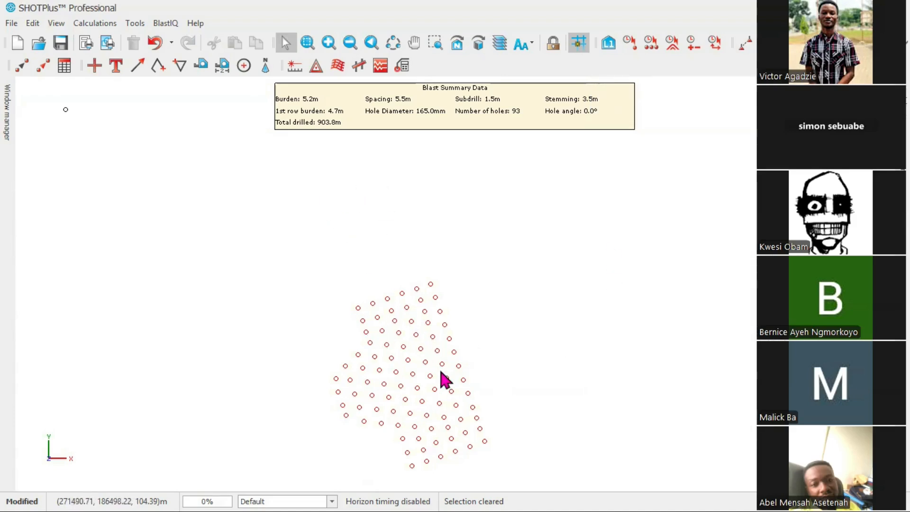
pyautogui.scroll(3, 374, 462)
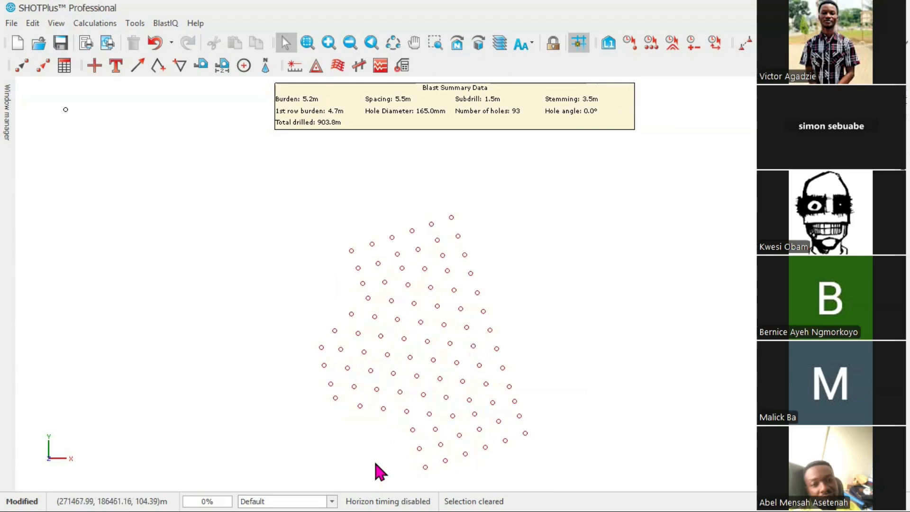
pyautogui.scroll(-2, 438, 317)
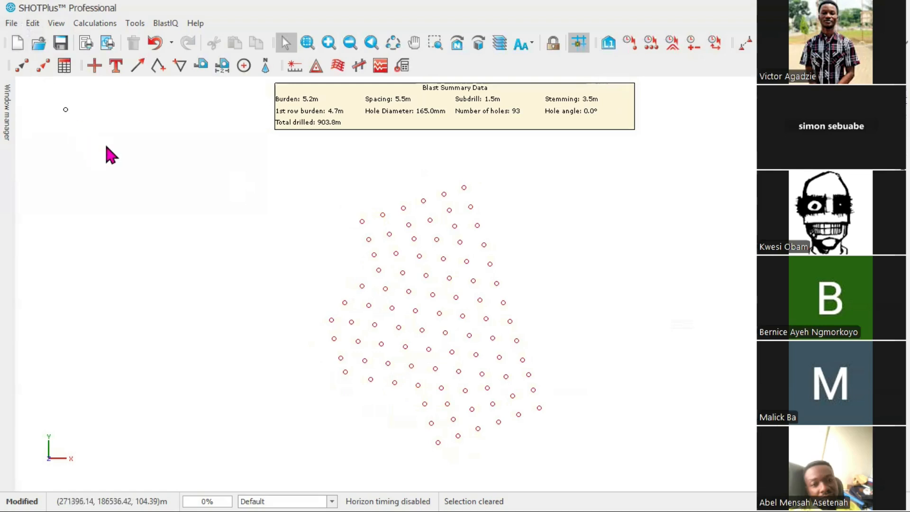
pyautogui.click(18, 26)
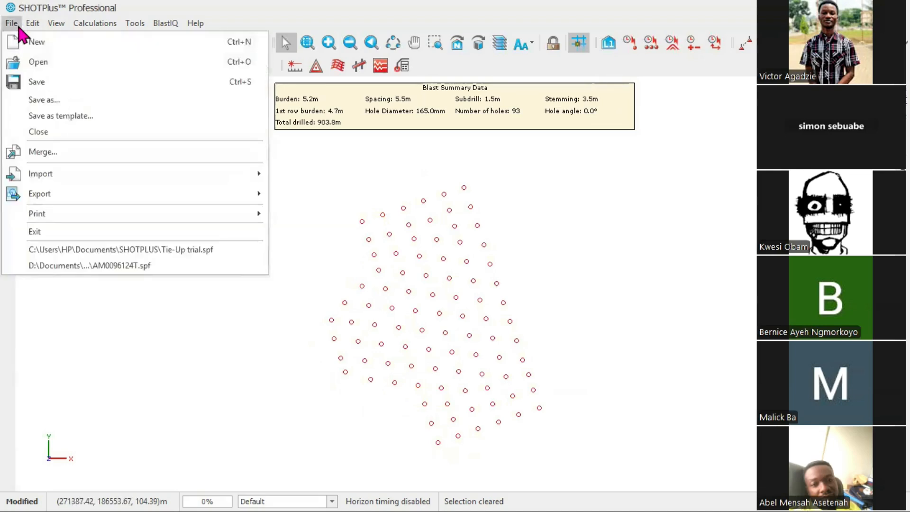
pyautogui.click(58, 132)
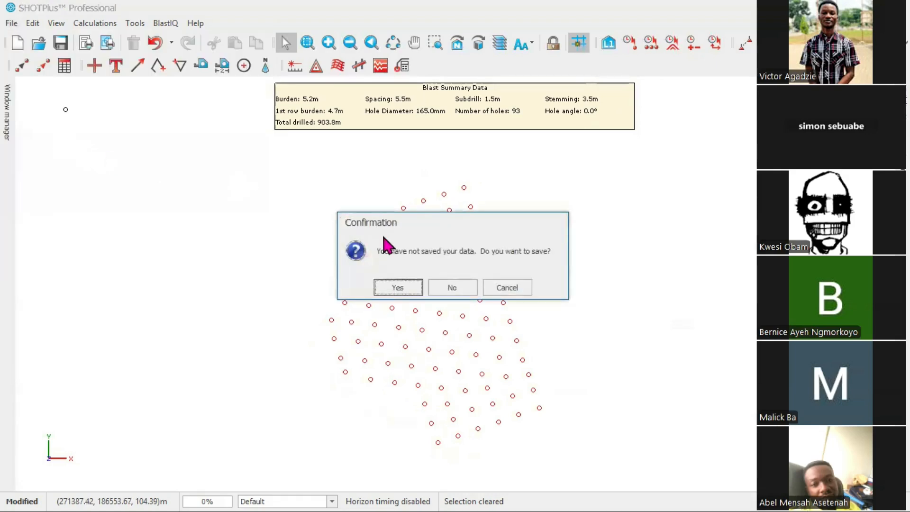
pyautogui.click(451, 287)
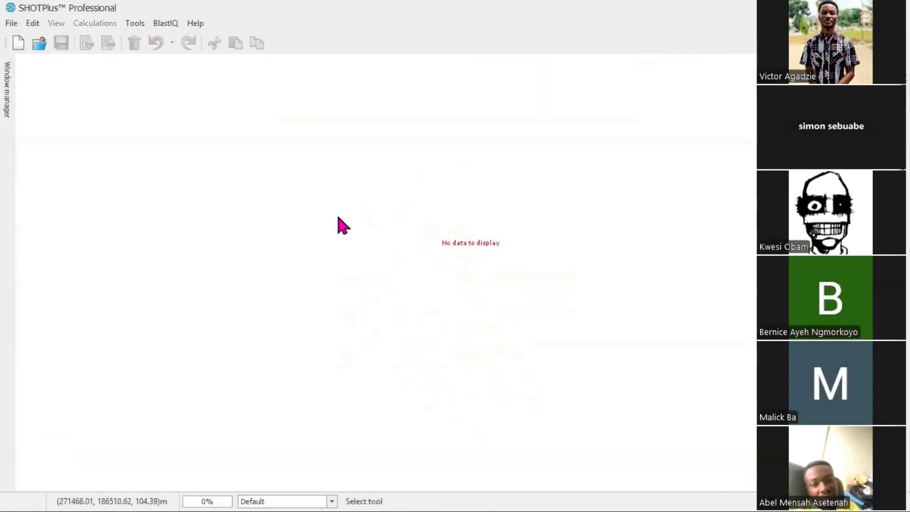
# Create a new project titled A
pyautogui.click(18, 43)
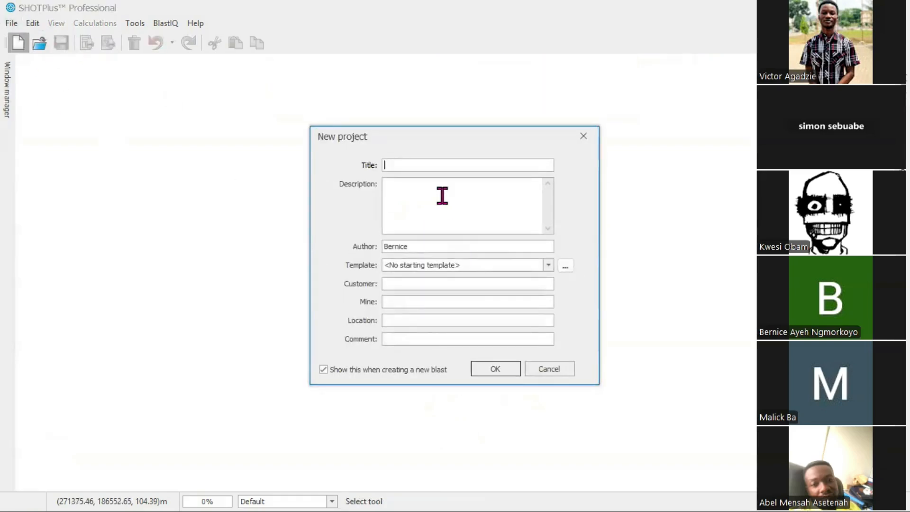
pyautogui.write('A')
pyautogui.click(509, 375)
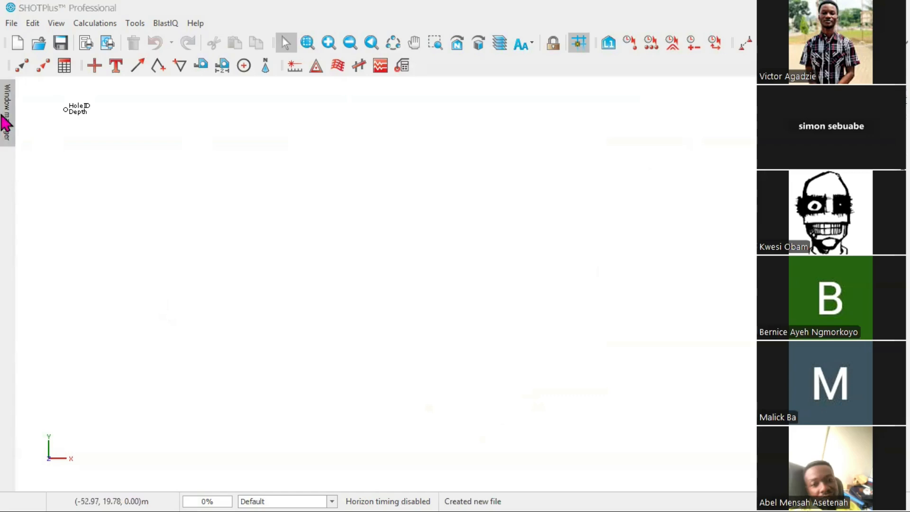
# Examine the window manager view options, the View menu and the visibility manager in the new project
pyautogui.moveTo(7, 124)
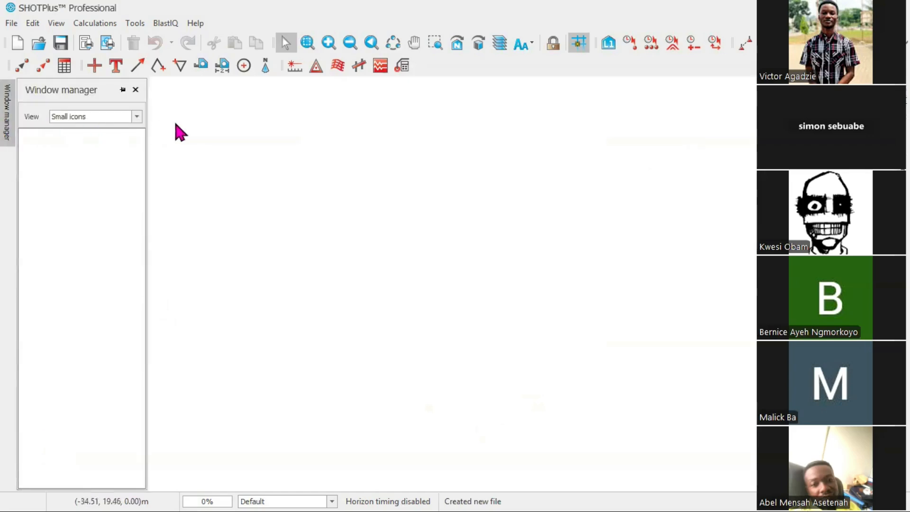
pyautogui.click(137, 118)
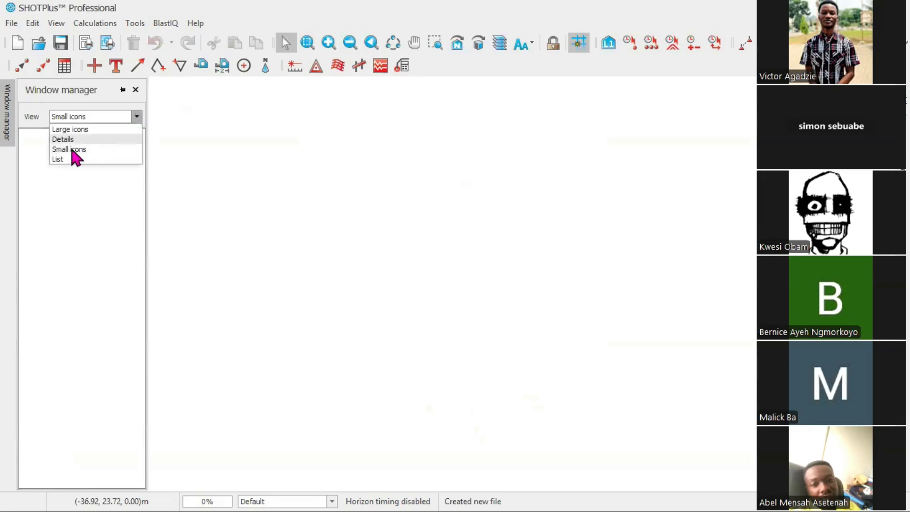
pyautogui.click(191, 132)
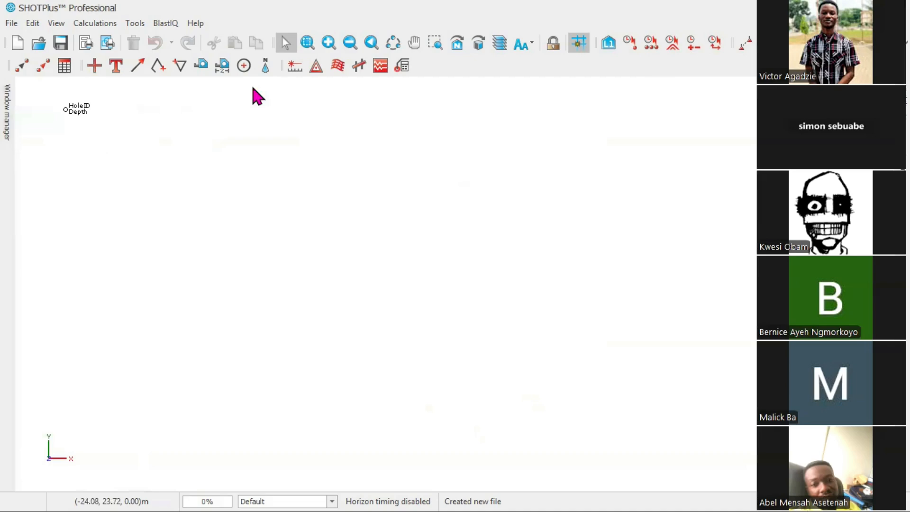
pyautogui.click(53, 25)
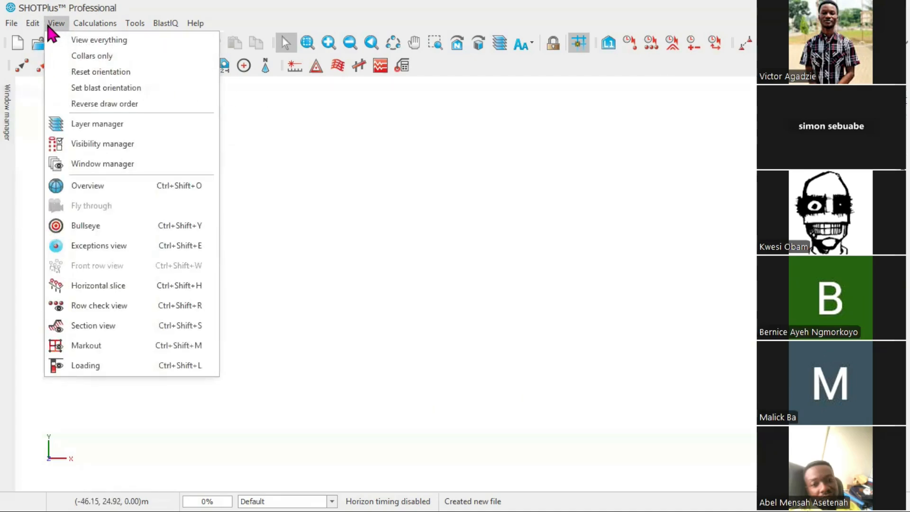
pyautogui.moveTo(38, 30)
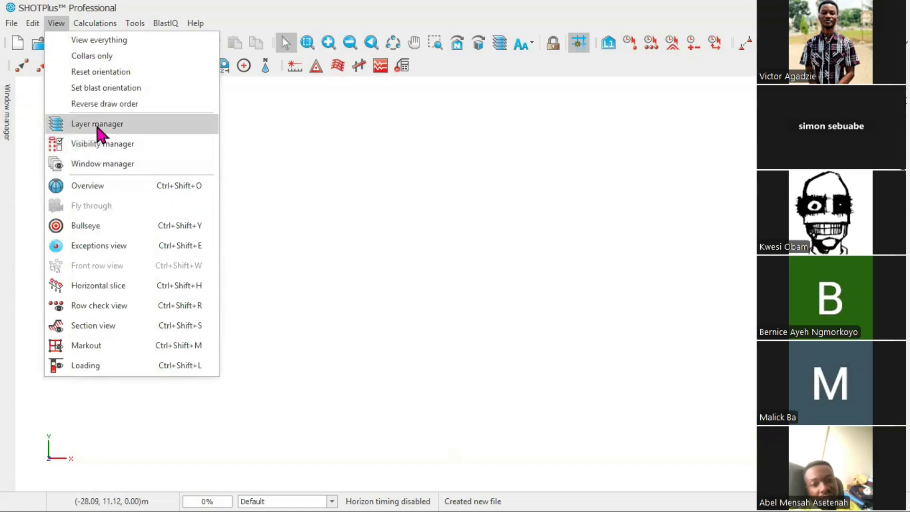
pyautogui.click(903, 114)
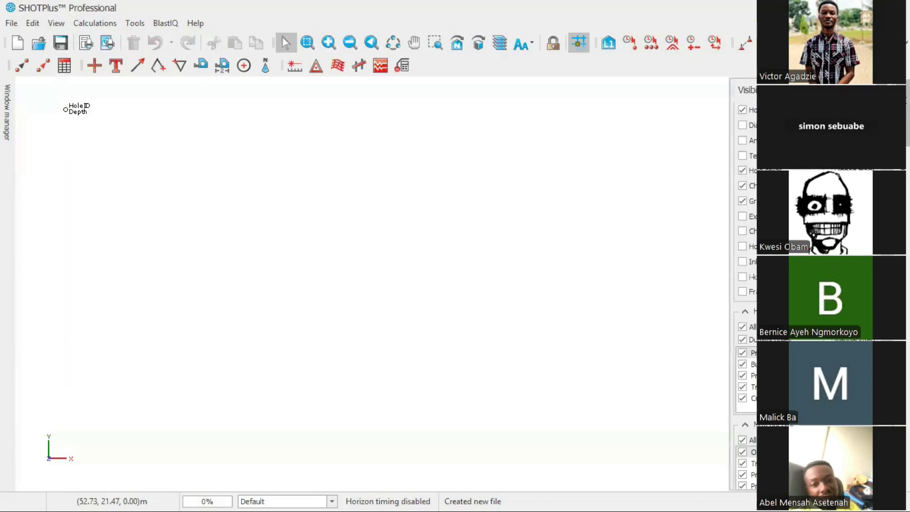
pyautogui.moveTo(904, 110)
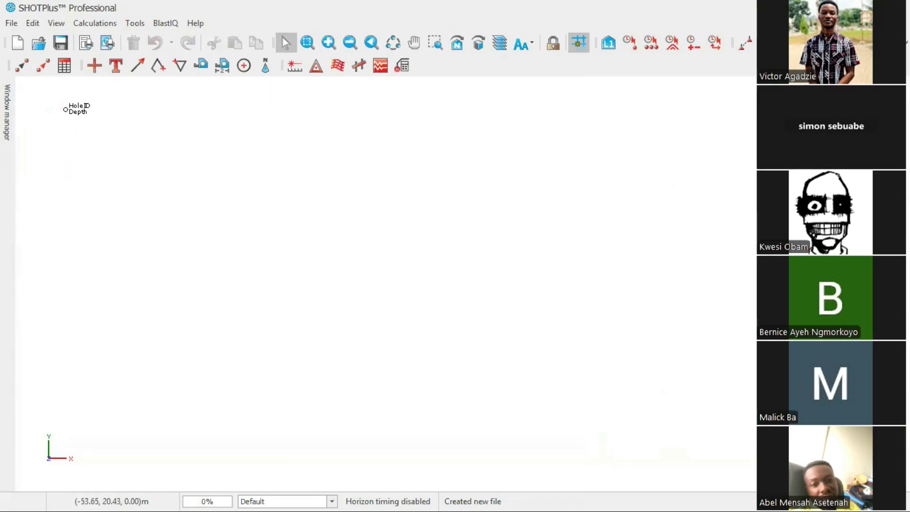
pyautogui.moveTo(7, 112)
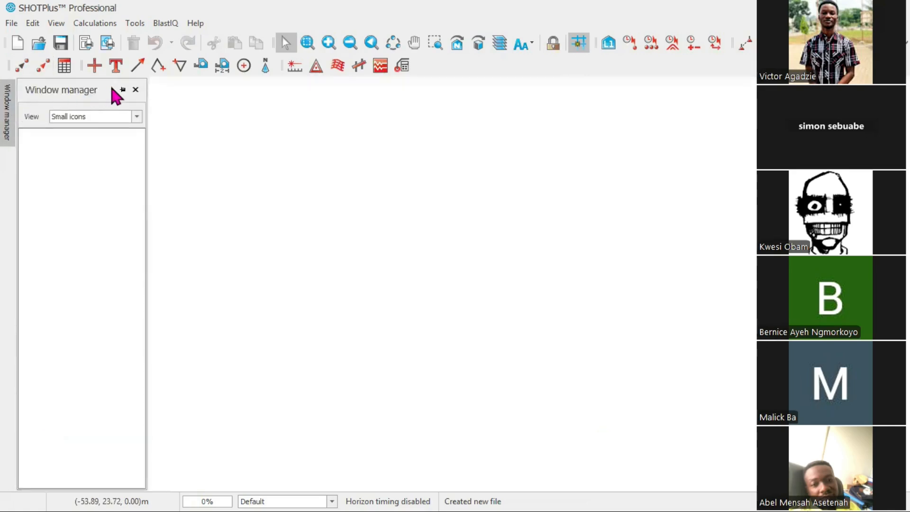
pyautogui.click(135, 90)
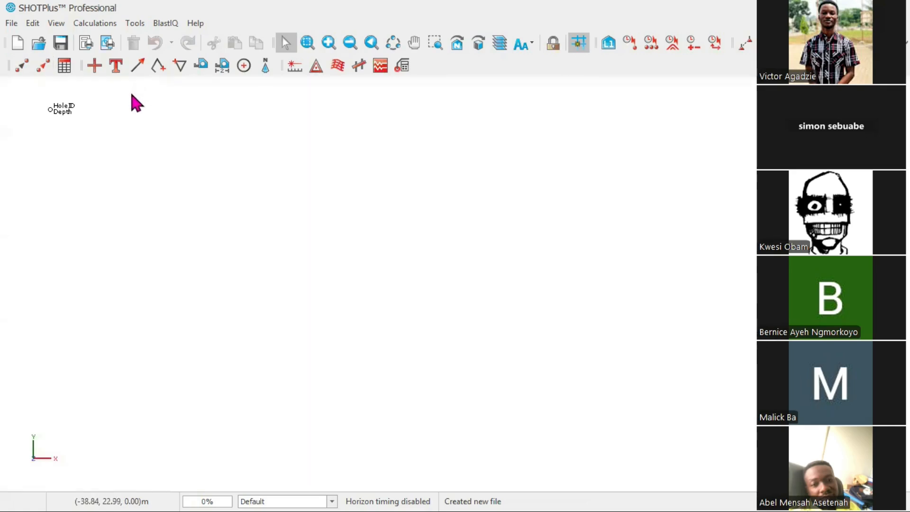
# Open the visibility manager and window manager panels, then set the window manager to auto-hide
pyautogui.click(58, 24)
pyautogui.click(77, 126)
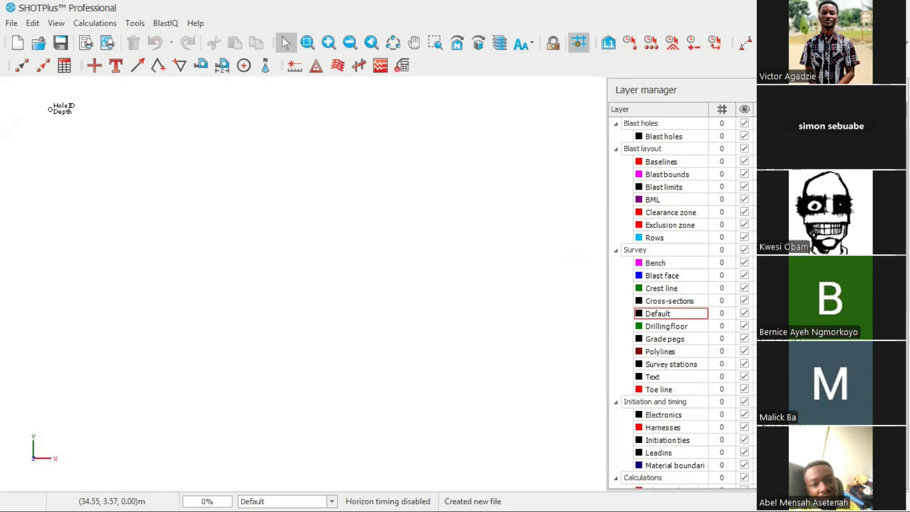
pyautogui.click(56, 23)
pyautogui.click(89, 148)
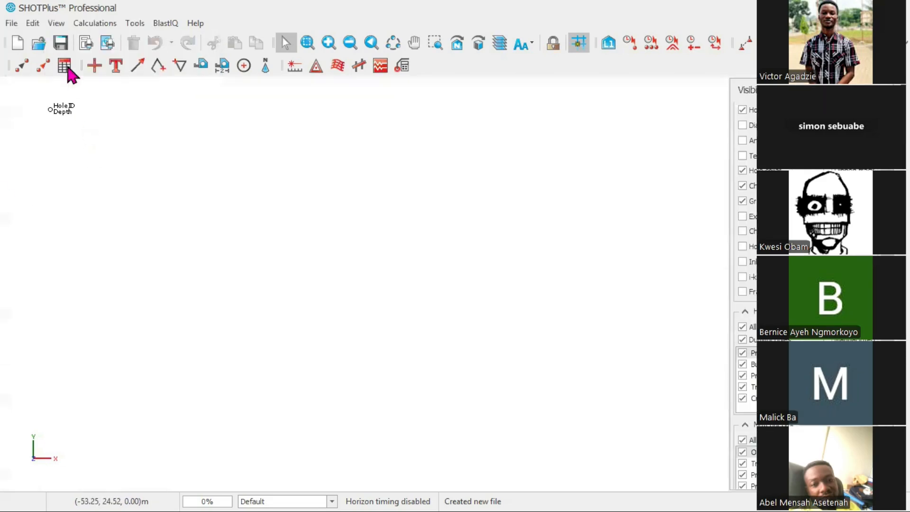
pyautogui.click(62, 23)
pyautogui.click(101, 164)
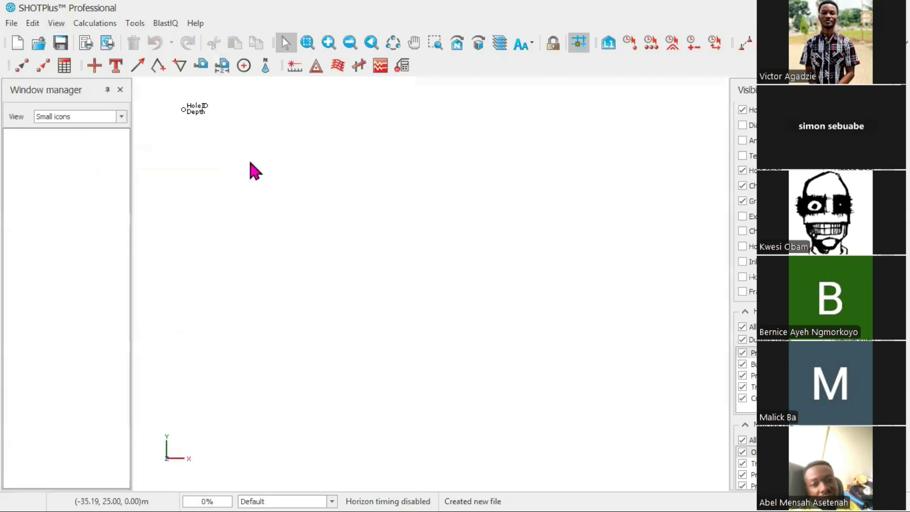
pyautogui.click(107, 90)
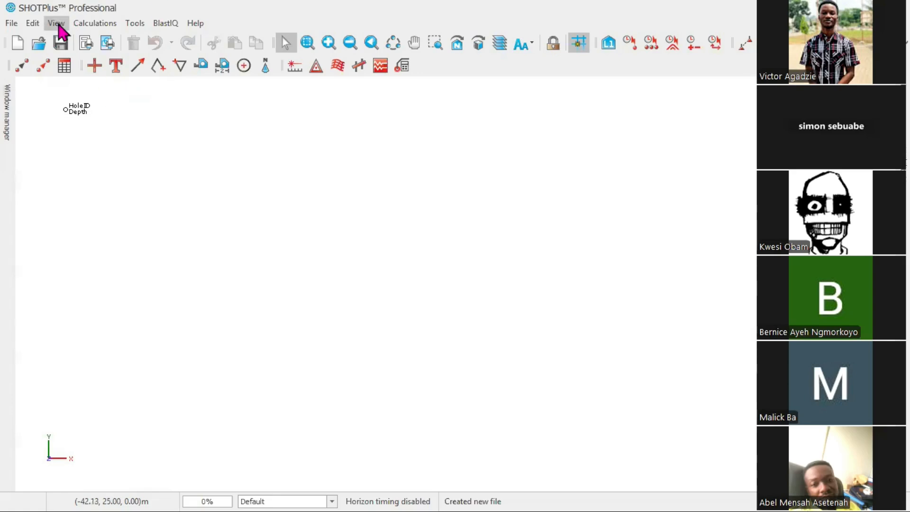
# Open the design data defaults and switch to the Production hole type
pyautogui.click(33, 24)
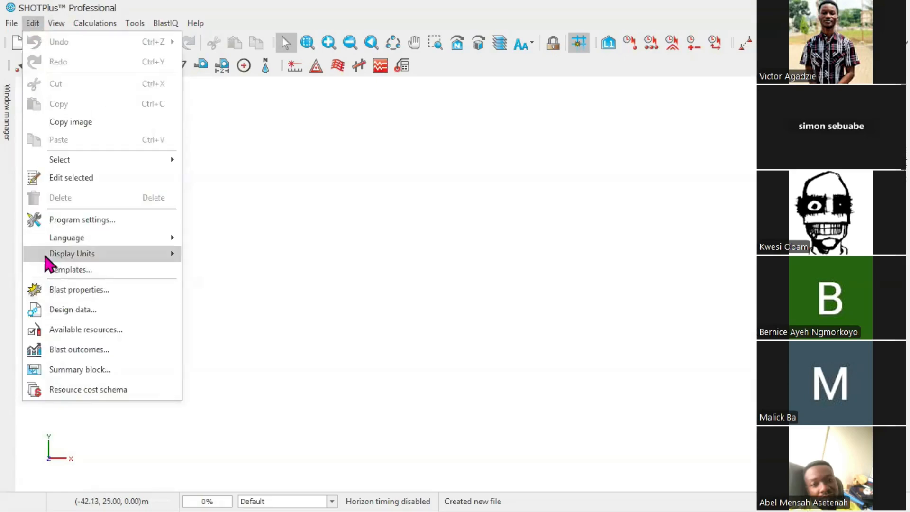
pyautogui.click(76, 315)
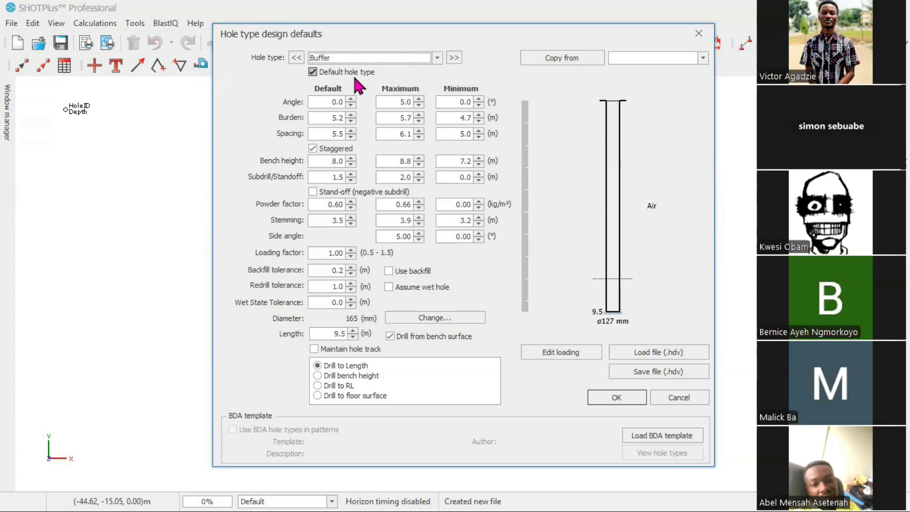
pyautogui.click(437, 58)
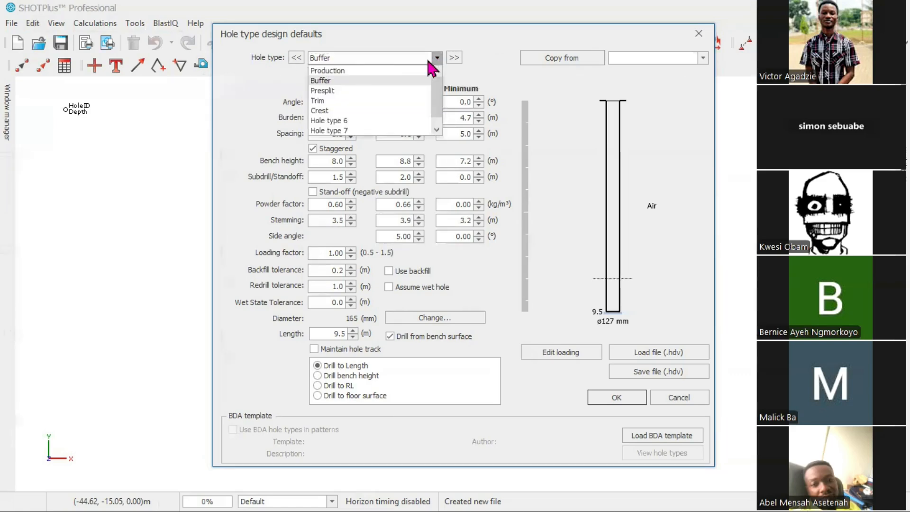
pyautogui.click(365, 71)
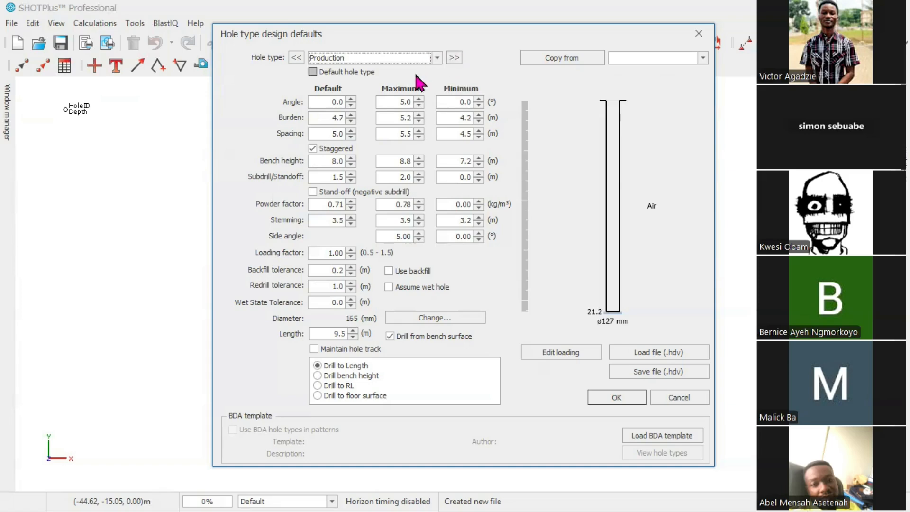
# Set the Production hole's default burden to 5 m and spacing to 5.5 m
pyautogui.click(435, 61)
pyautogui.click(435, 61)
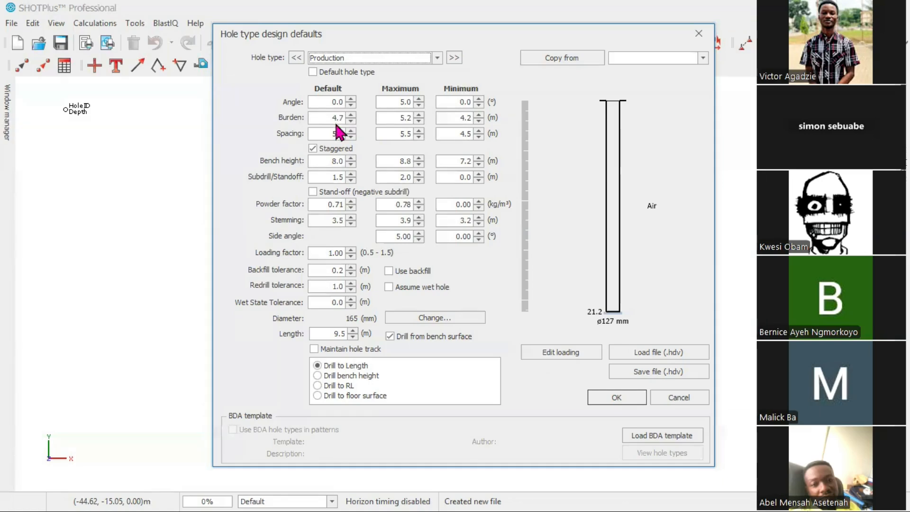
pyautogui.moveTo(328, 119); pyautogui.dragTo(349, 119)
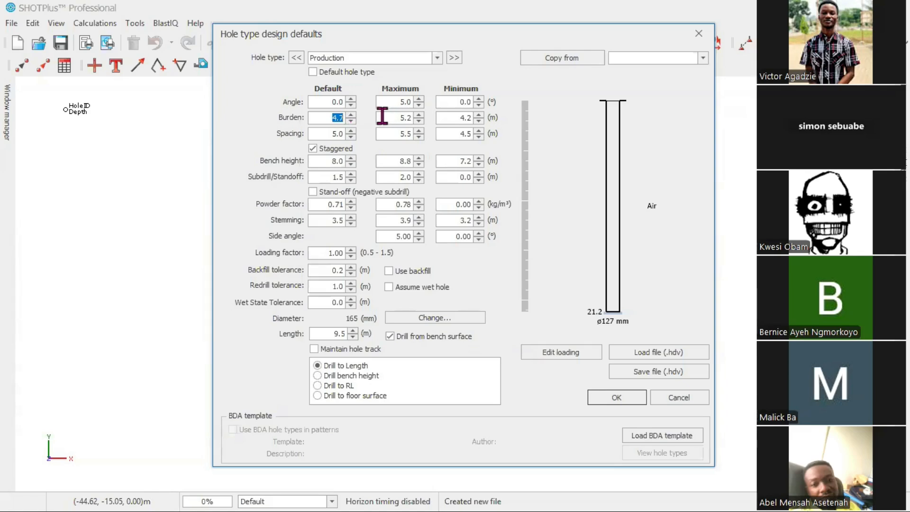
pyautogui.click(318, 118)
pyautogui.moveTo(332, 117); pyautogui.dragTo(352, 117)
pyautogui.write('5')
pyautogui.moveTo(329, 134); pyautogui.dragTo(351, 134)
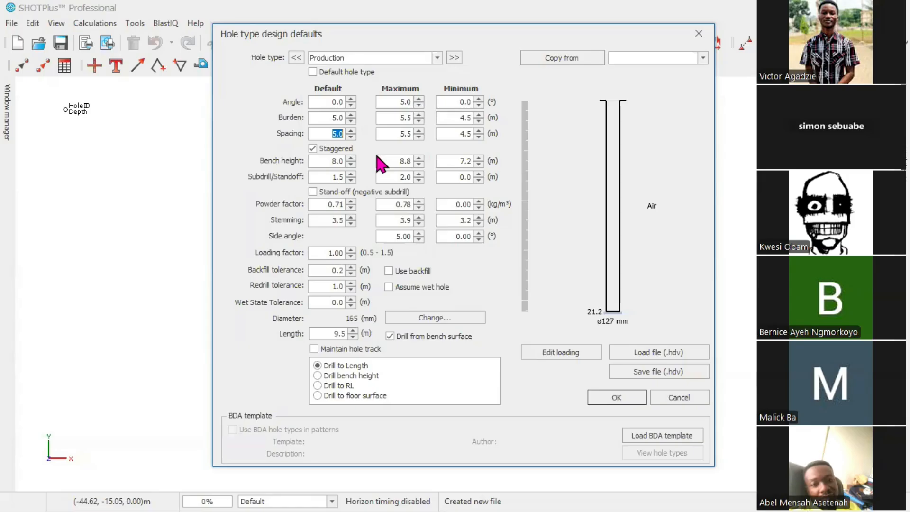
pyautogui.write('5.5')
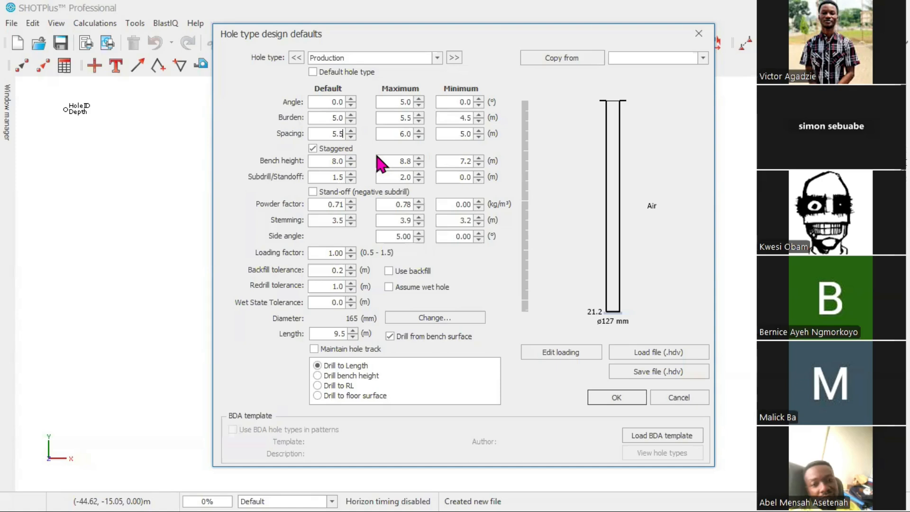
# Keep the pattern staggered and set the default bench height to 11 m
pyautogui.press('Tab')
pyautogui.press('space')
pyautogui.click(312, 149)
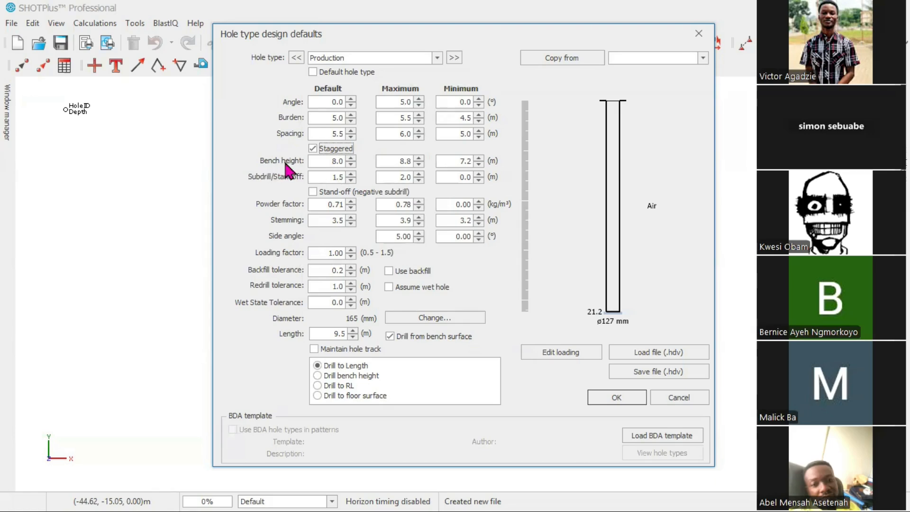
pyautogui.click(333, 162)
pyautogui.write('11')
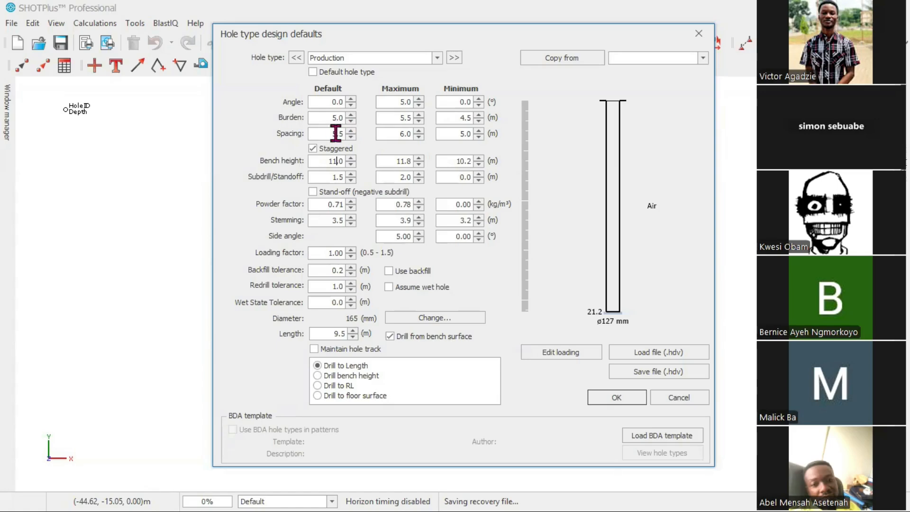
pyautogui.click(332, 162)
pyautogui.click(335, 162)
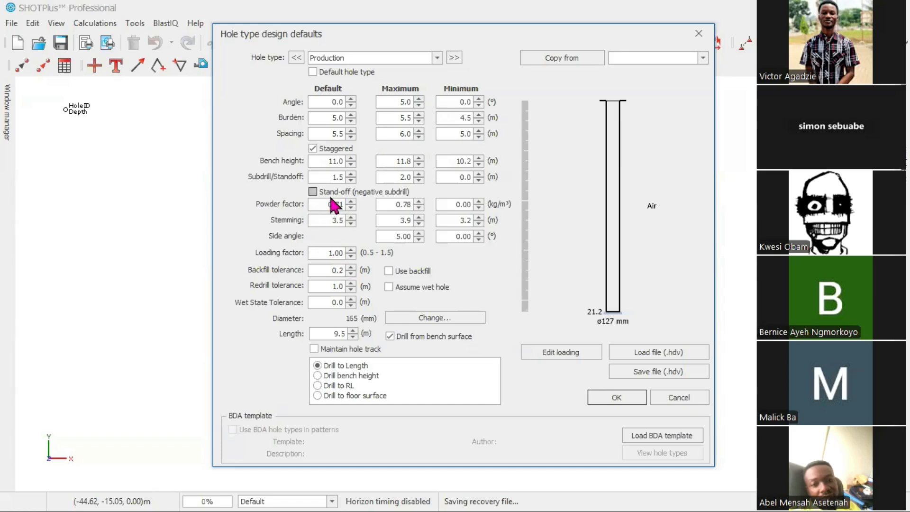
# In Excel, calculate the powder factor with the formula =200/(5*5.5*11) in cell K7
pyautogui.moveTo(336, 205); pyautogui.dragTo(350, 205)
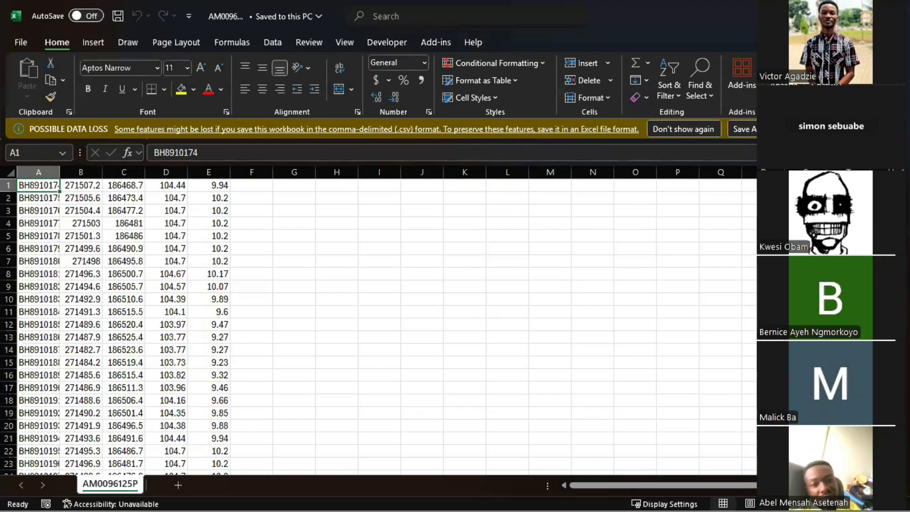
pyautogui.click(455, 261)
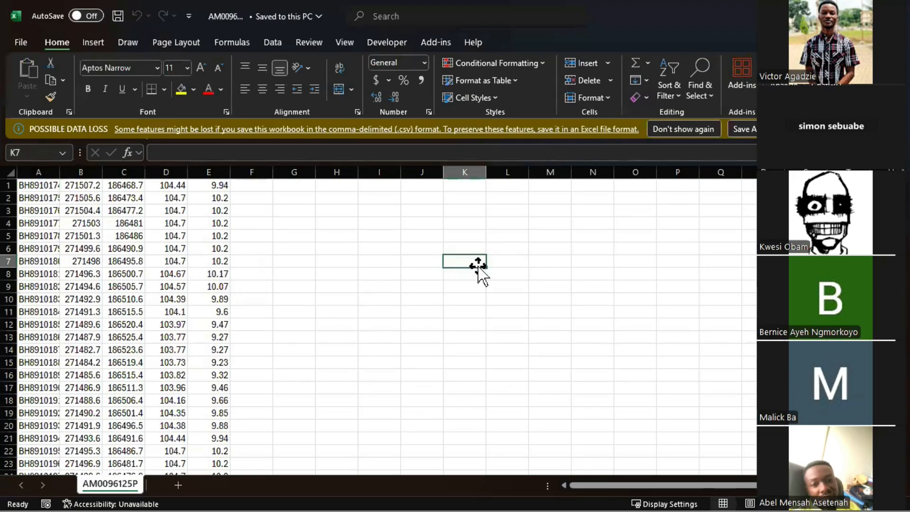
pyautogui.write('=200/')
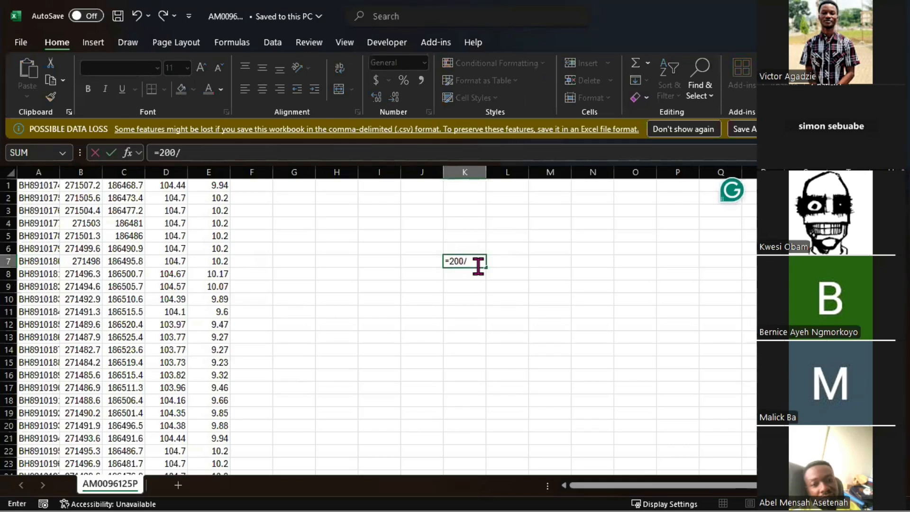
pyautogui.write('(5')
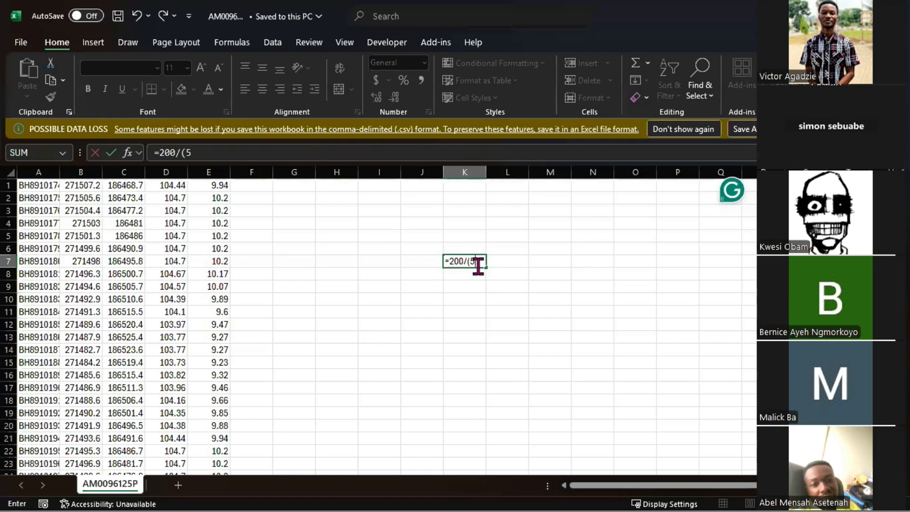
pyautogui.write('*5.5*11)')
pyautogui.press('Return')
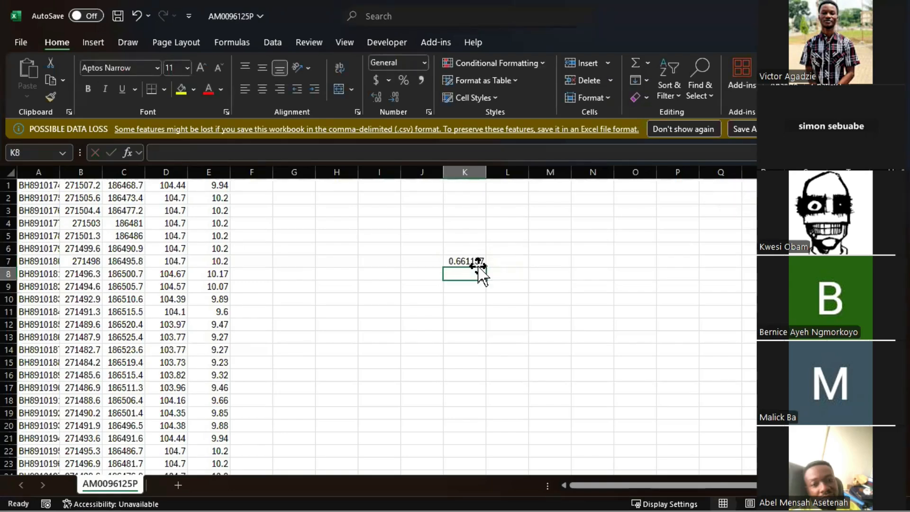
pyautogui.click(474, 262)
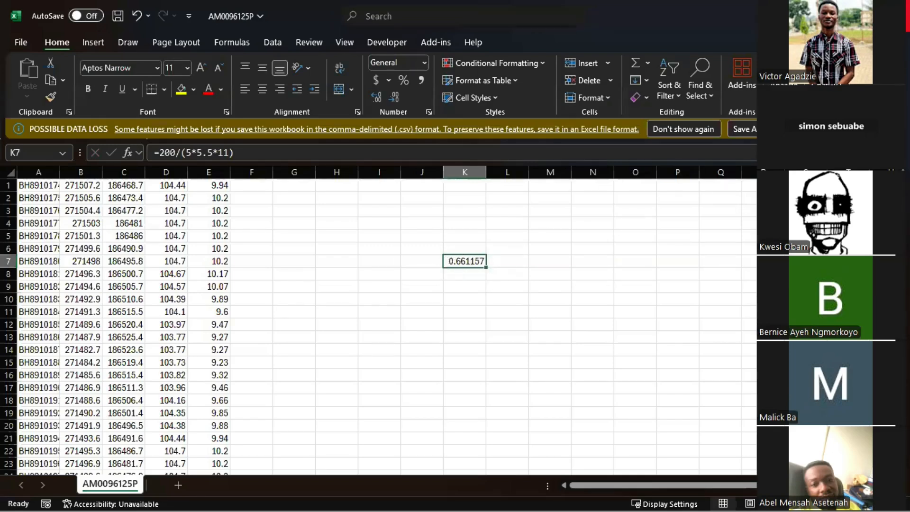
# Set the default powder factor to 0.66 kg/m³ and the stemming to 4.5 m
pyautogui.hotkey('alt', 'Tab')
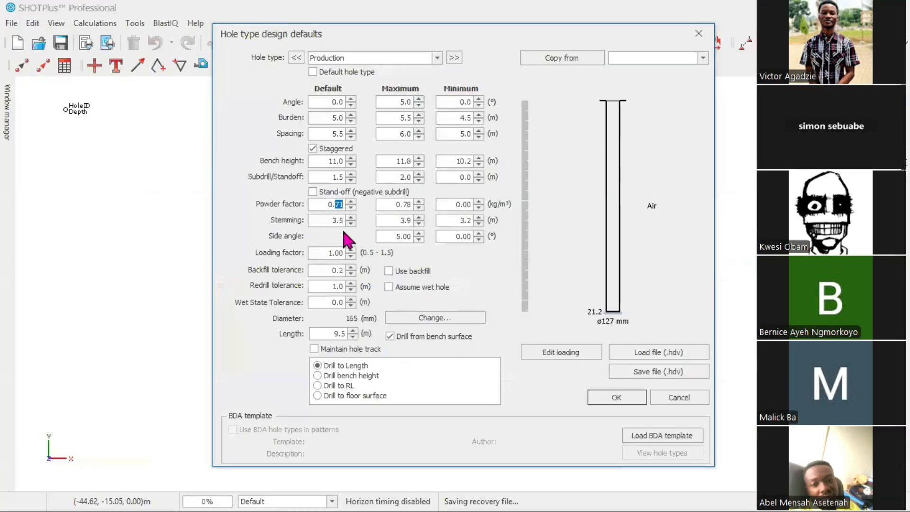
pyautogui.write('66')
pyautogui.press('BackSpace')
pyautogui.write('7')
pyautogui.moveTo(331, 221); pyautogui.dragTo(341, 221)
pyautogui.write('4')
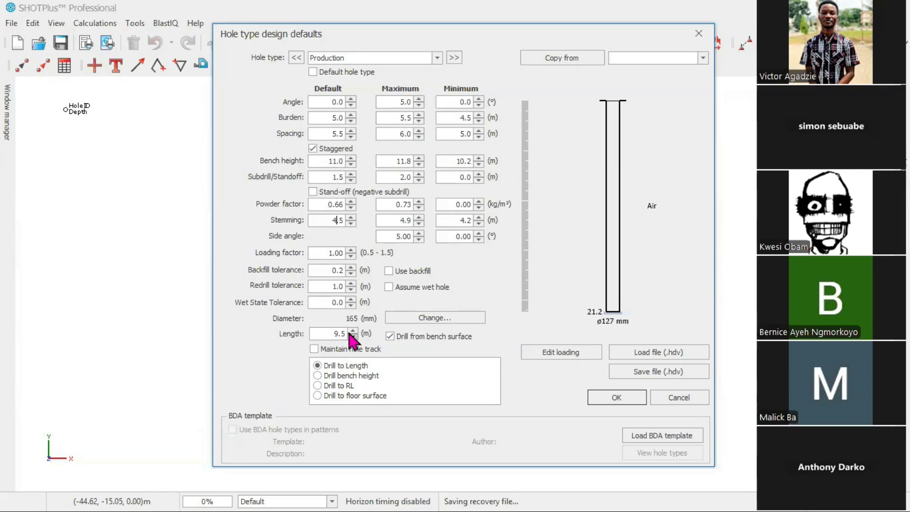
# Set the hole length to 12.5 m and confirm the 165 mm drill diameter
pyautogui.moveTo(334, 333); pyautogui.dragTo(339, 330)
pyautogui.write('12')
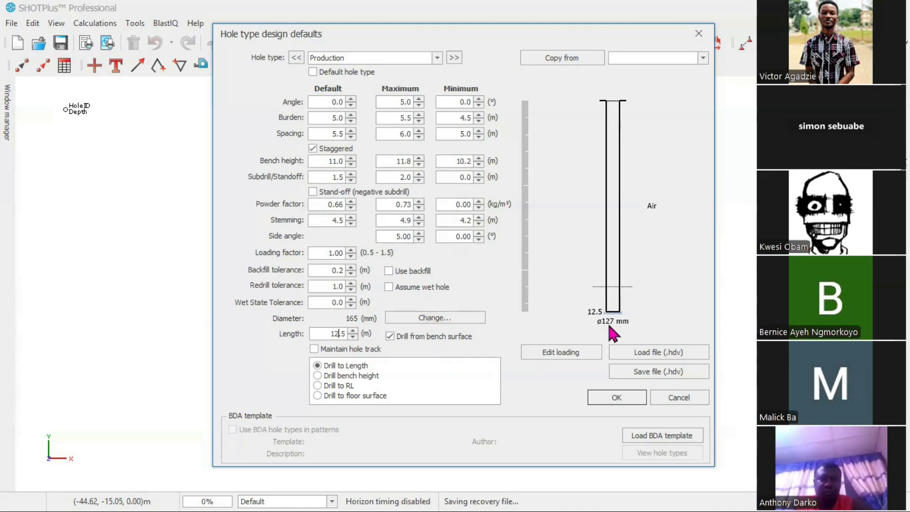
pyautogui.click(444, 318)
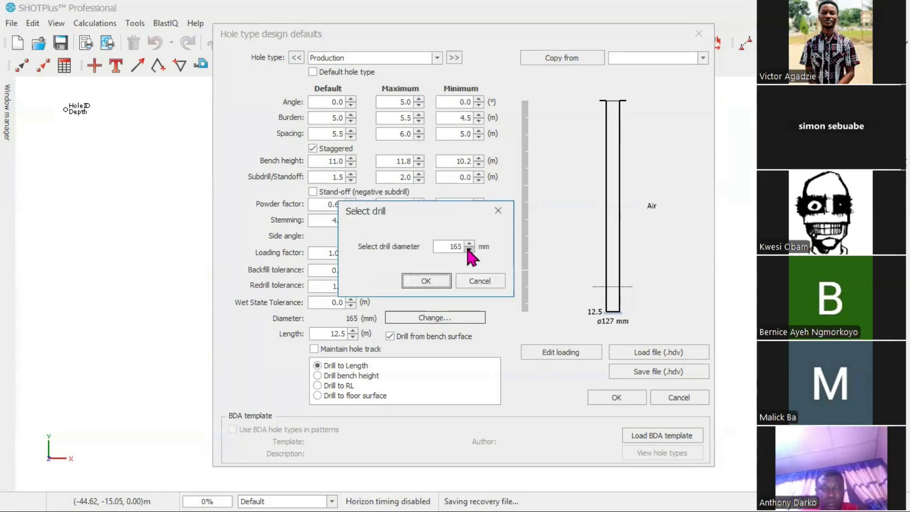
pyautogui.click(432, 283)
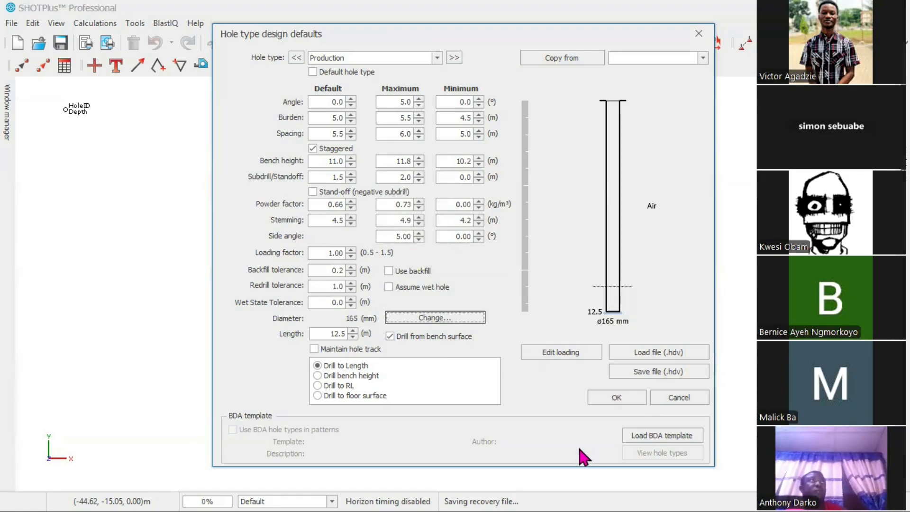
# Cycle through the drill-to options and return to Drill to Length
pyautogui.click(581, 355)
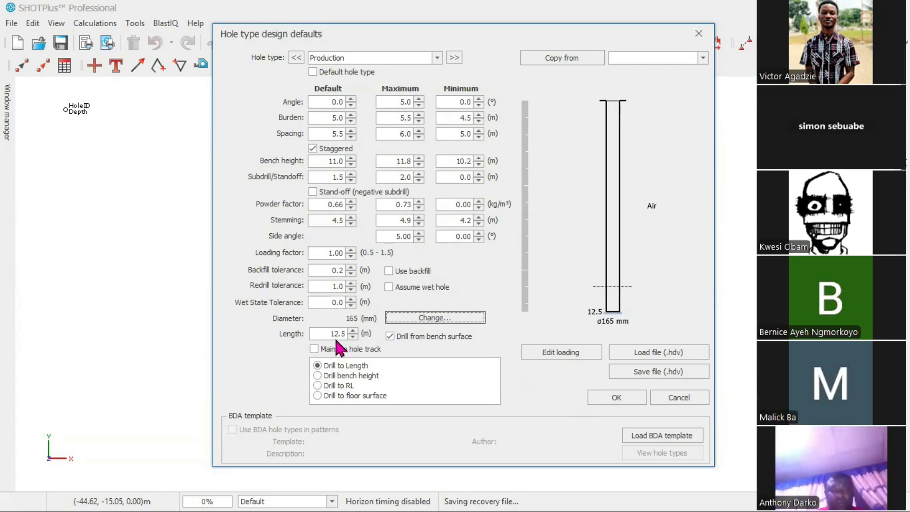
pyautogui.click(317, 374)
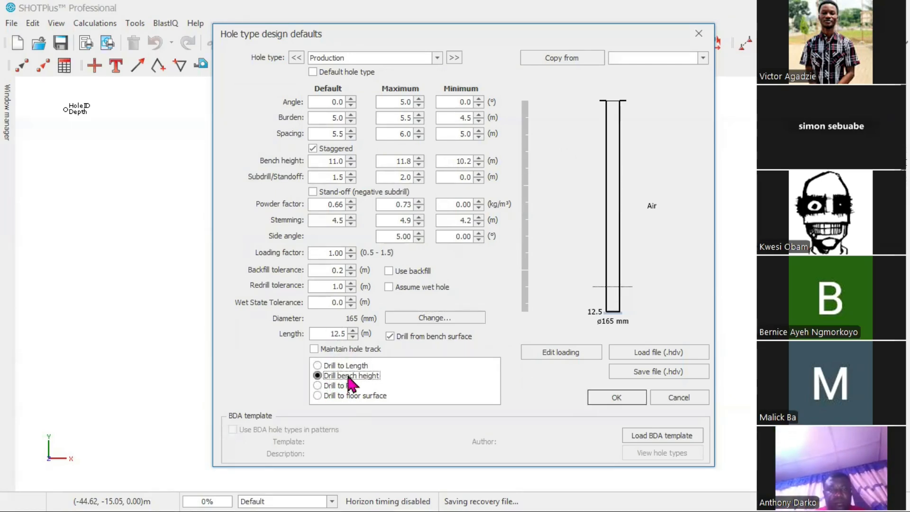
pyautogui.click(359, 395)
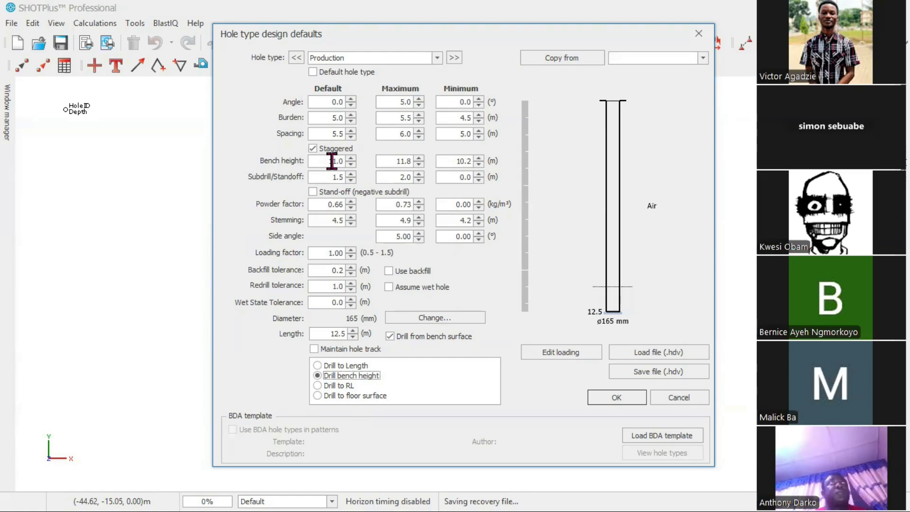
pyautogui.click(317, 366)
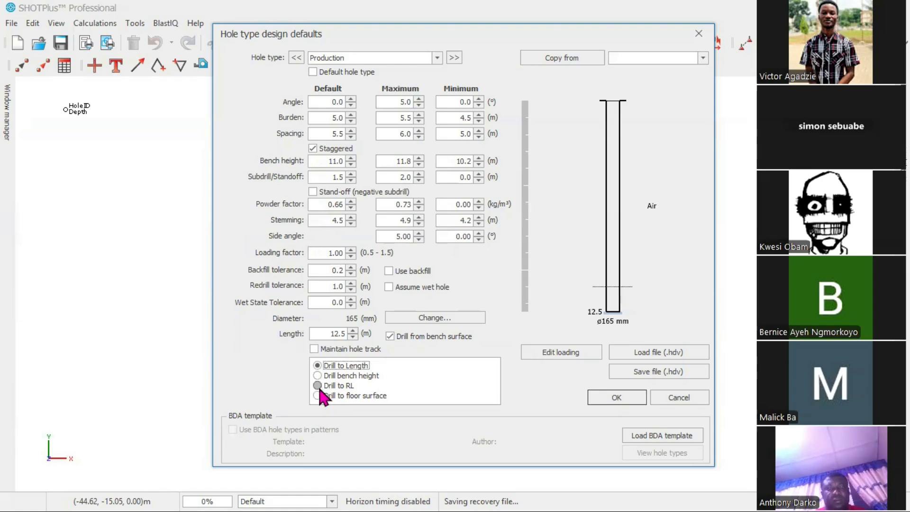
pyautogui.click(335, 386)
pyautogui.click(321, 395)
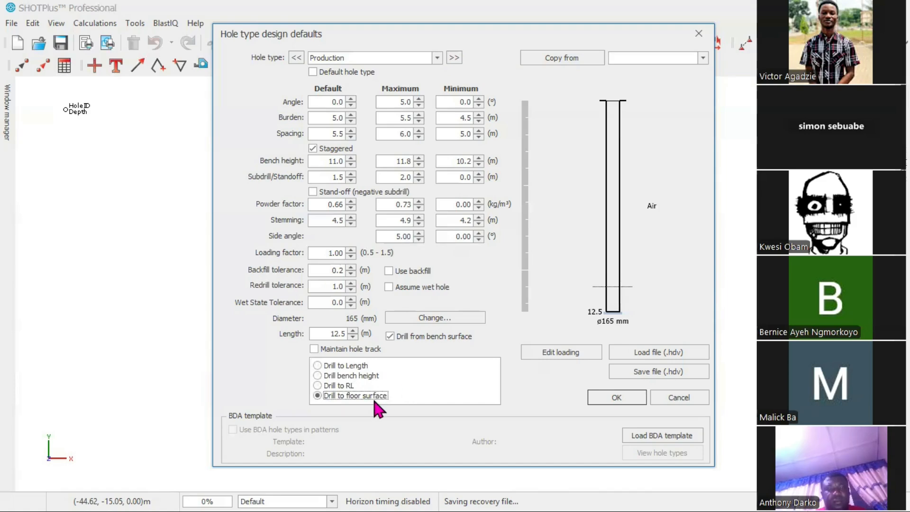
pyautogui.click(331, 366)
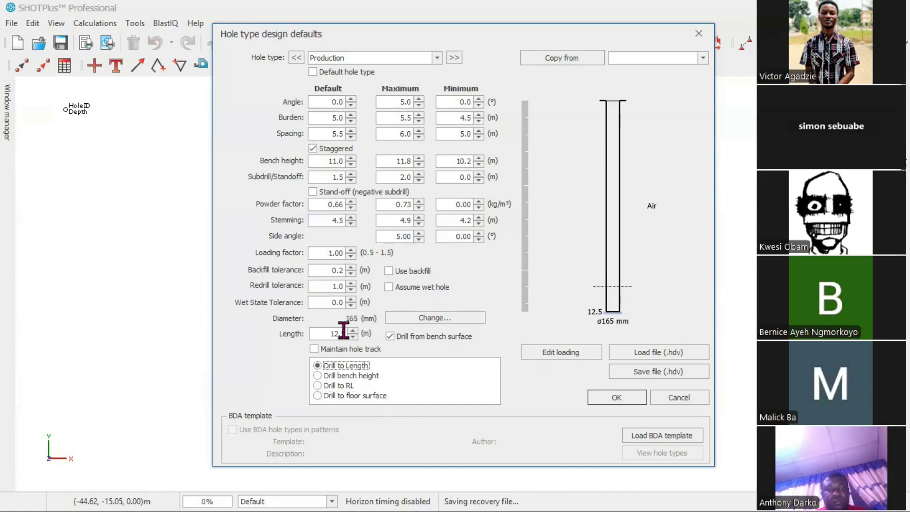